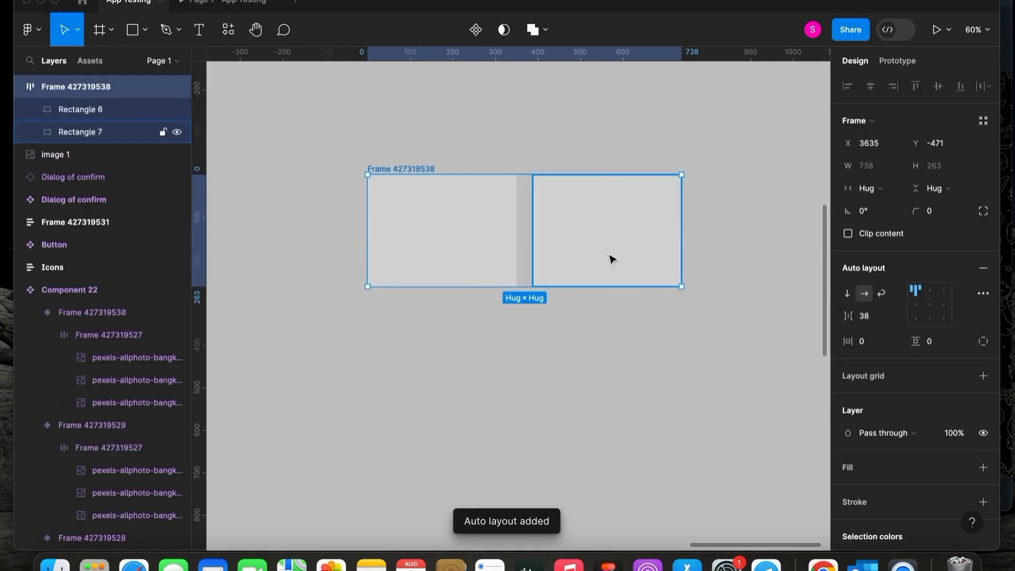
# Duplicate the second rectangle in the auto layout frame to add a third one to the row.
pyautogui.click(607, 256)
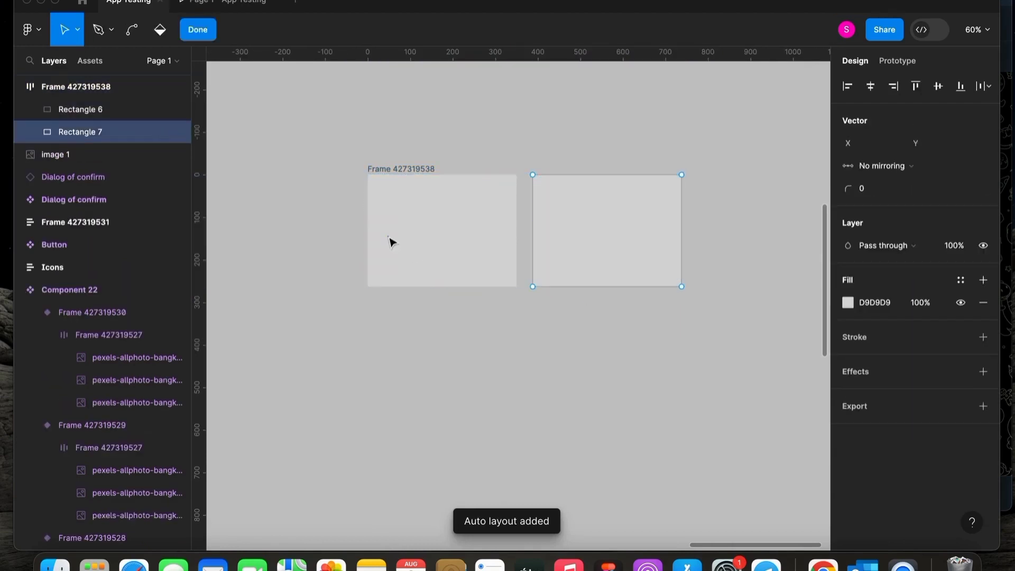
pyautogui.click(481, 240)
pyautogui.click(570, 256)
pyautogui.press('super+d')
pyautogui.scroll(-2, 571, 257)
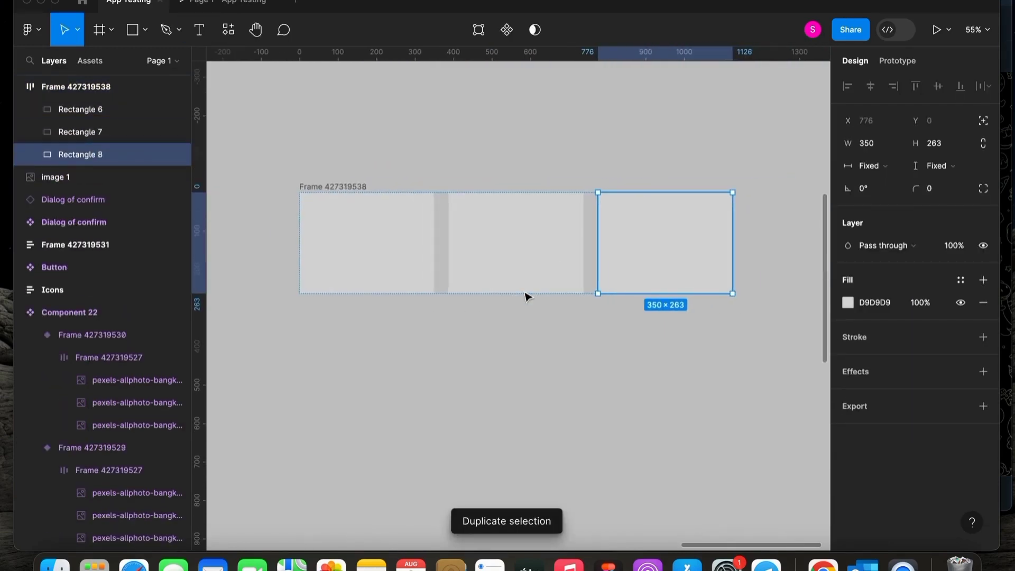
pyautogui.scroll(2, 525, 294)
pyautogui.click(534, 410)
pyautogui.press('super+slash')
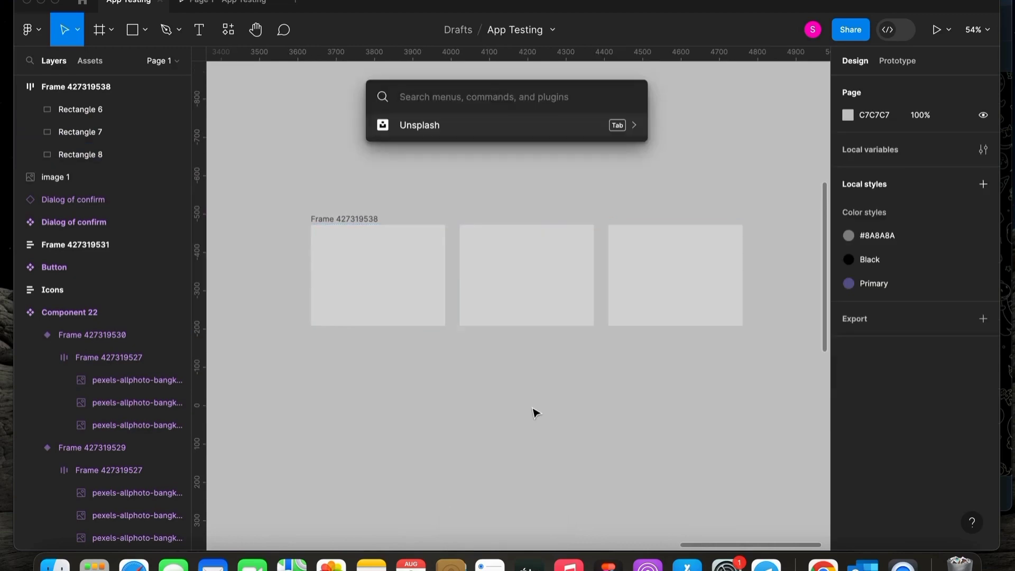
pyautogui.press('Escape')
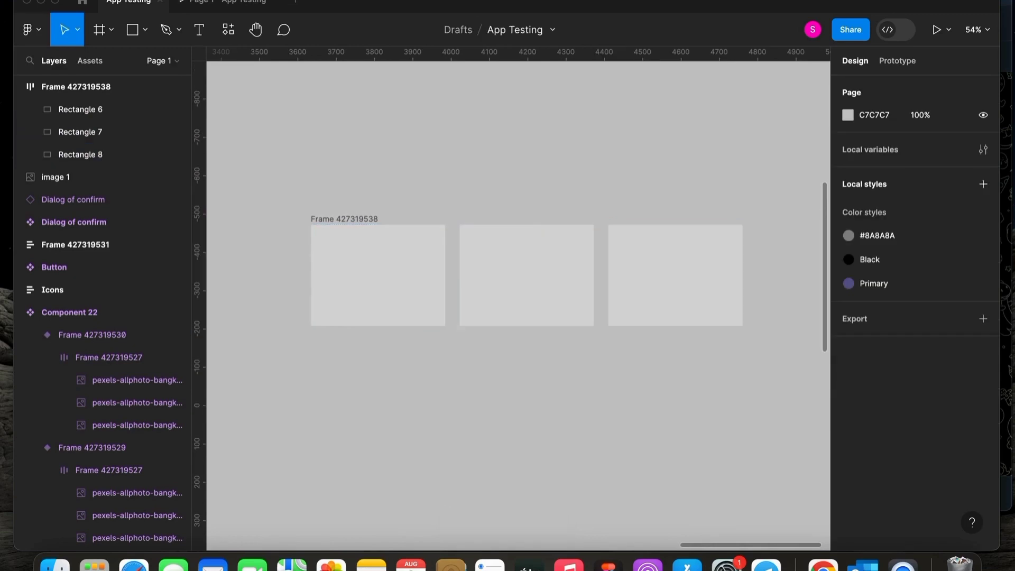
pyautogui.press('super+slash')
pyautogui.press('Escape')
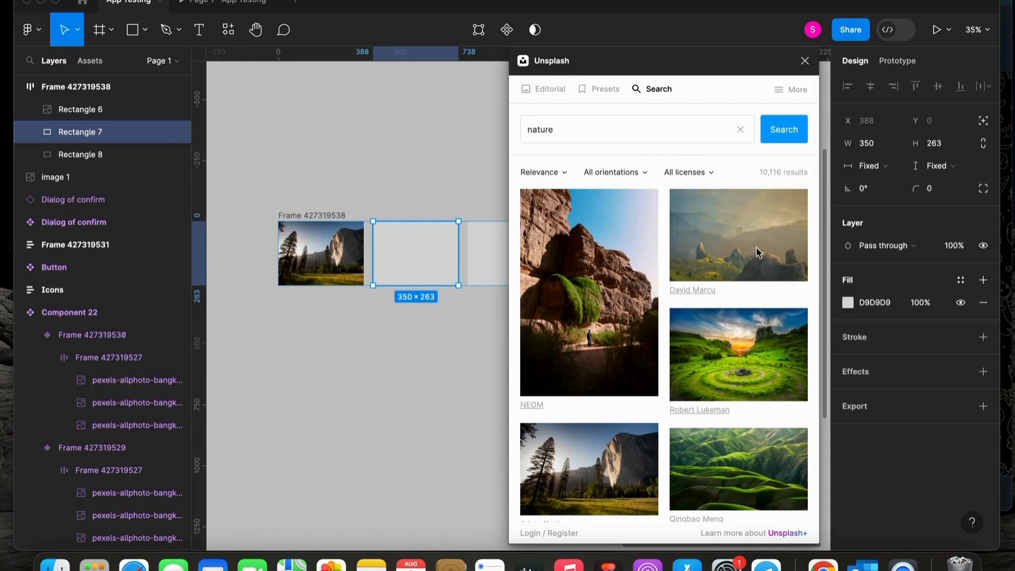
# Fill the middle rectangle with the green hills sunrise photo from the Unsplash nature results.
pyautogui.scroll(-2, 727, 374)
pyautogui.click(739, 343)
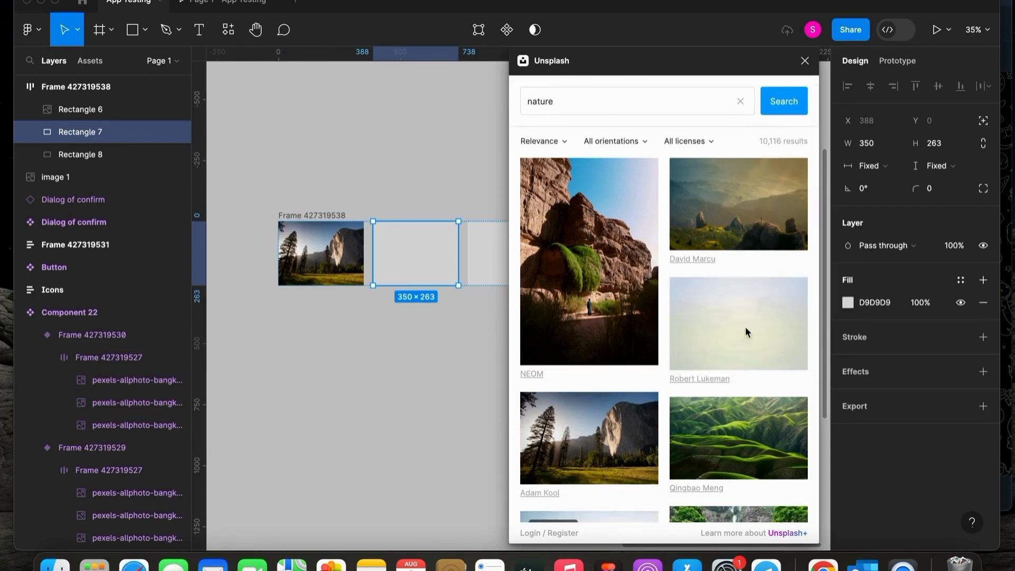
pyautogui.scroll(3, 399, 386)
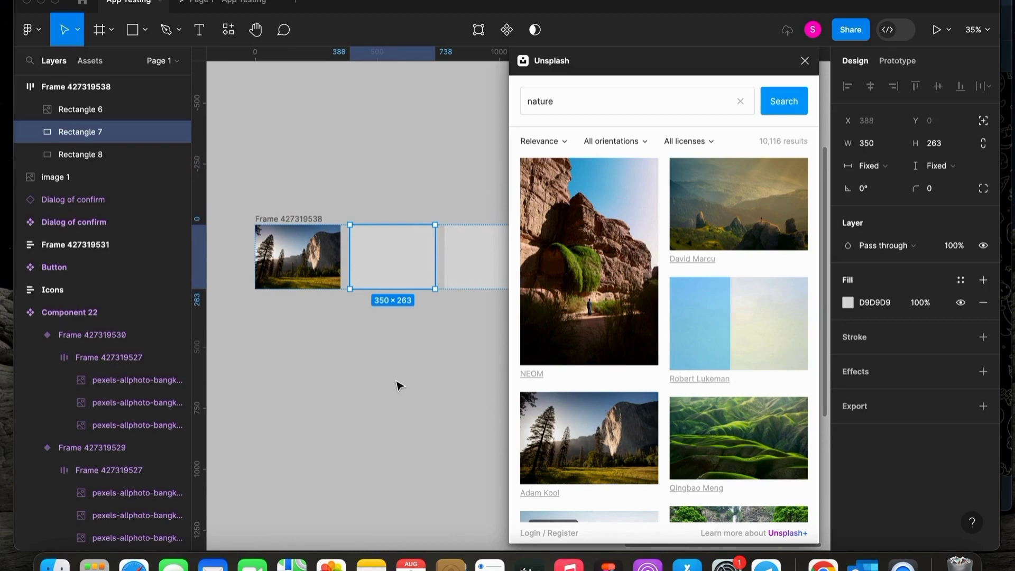
# Fill the third rectangle with the v2osk photo of cloudy green mountains at sunrise and close the Unsplash plugin.
pyautogui.scroll(-5, 604, 430)
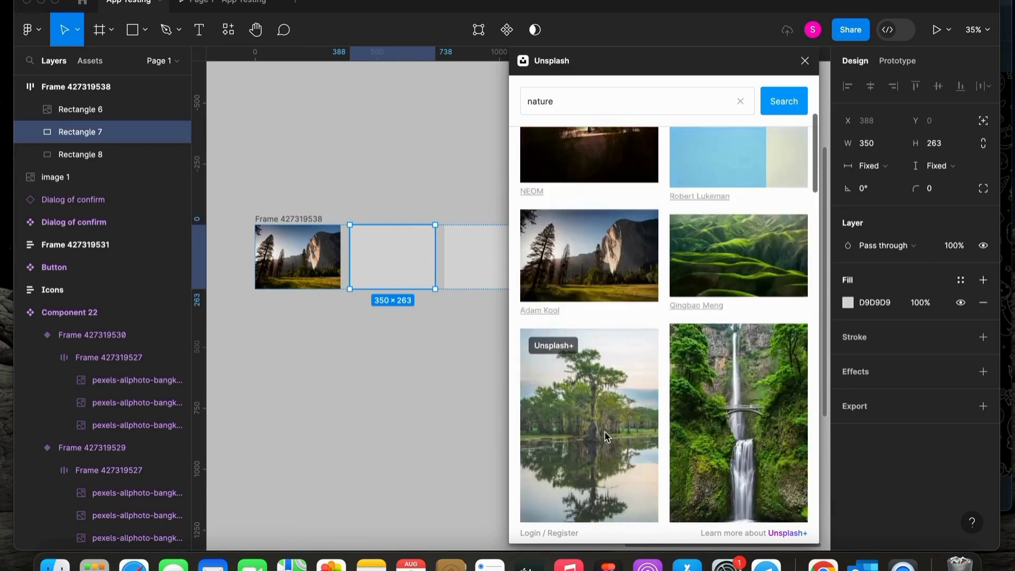
pyautogui.scroll(-6, 569, 366)
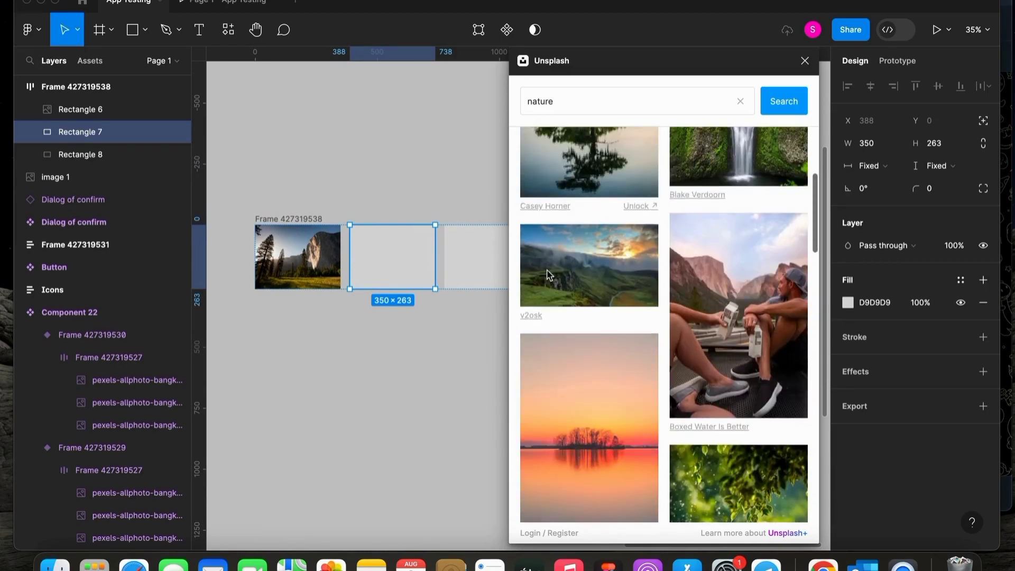
pyautogui.click(547, 264)
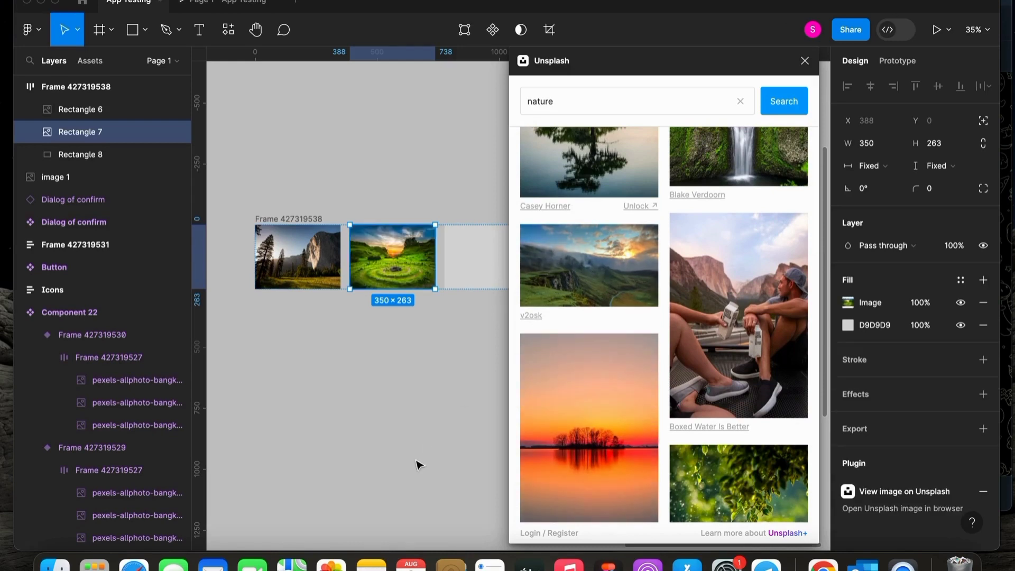
pyautogui.click(472, 292)
pyautogui.click(603, 275)
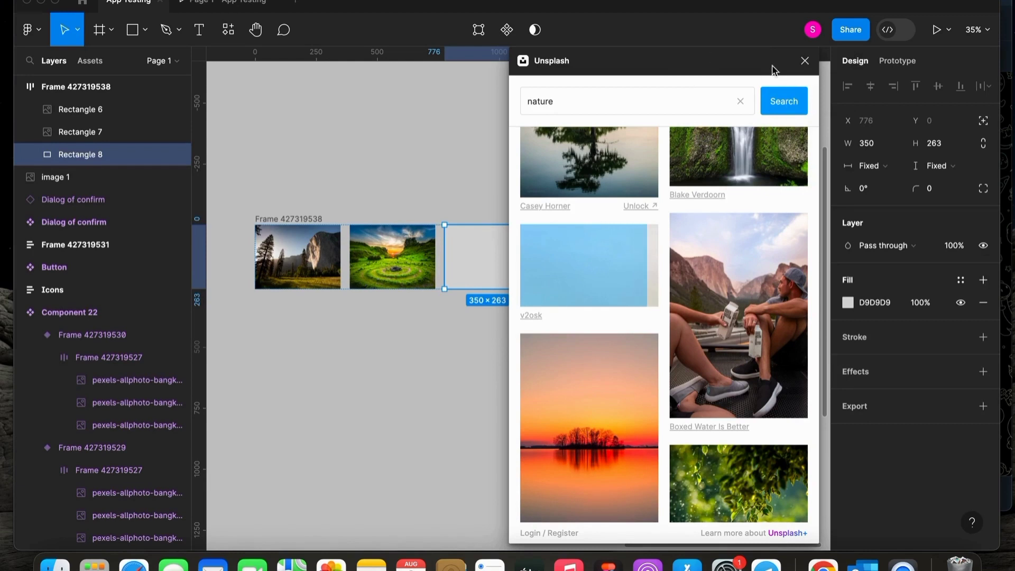
pyautogui.click(804, 62)
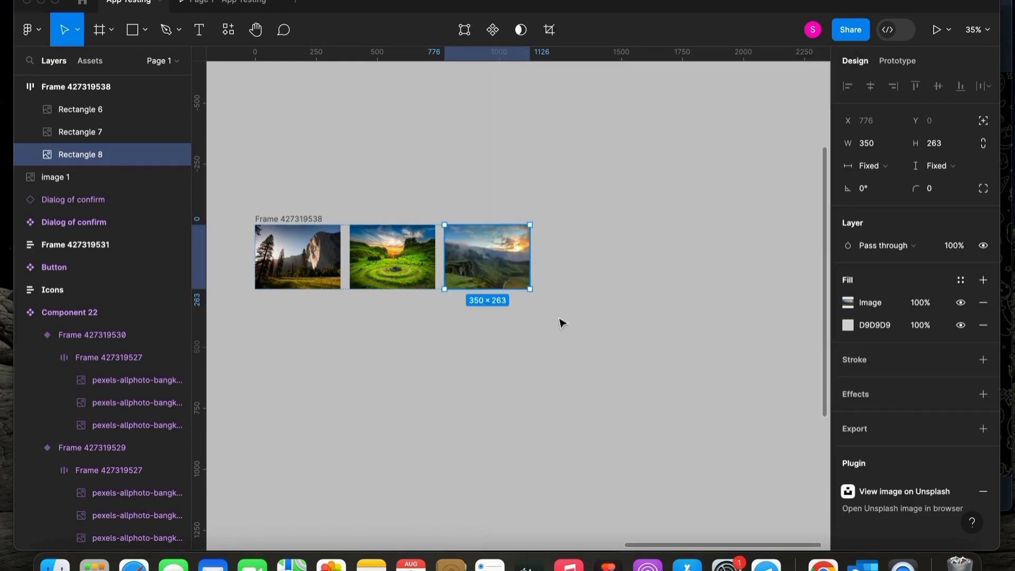
# Wrap the auto layout row of three photos in a new frame with Frame selection.
pyautogui.scroll(-2, 560, 324)
pyautogui.click(429, 240)
pyautogui.scroll(5, 444, 240)
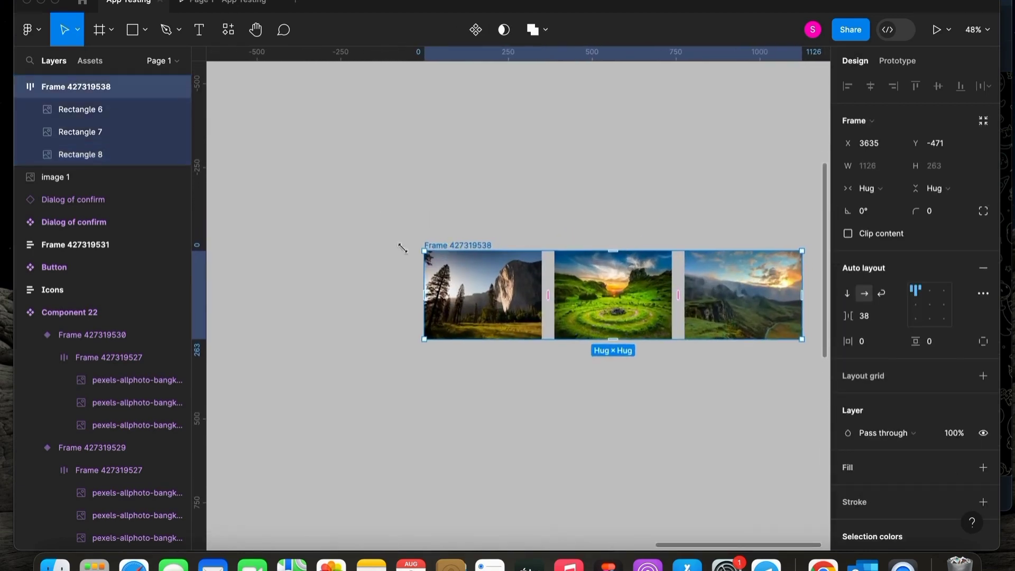
pyautogui.press('Escape')
pyautogui.click(454, 248)
pyautogui.rightClick(453, 249)
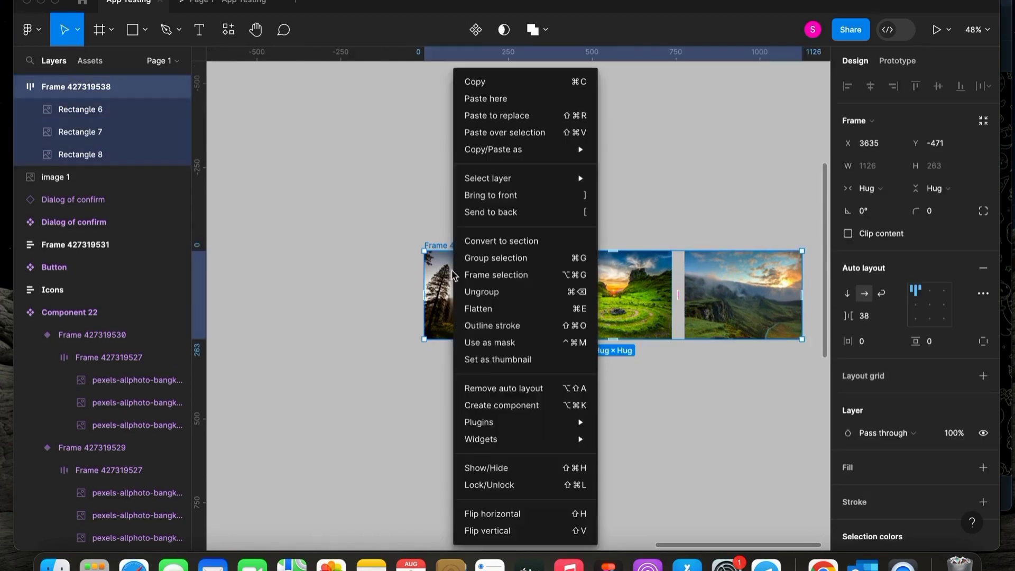
pyautogui.click(521, 271)
pyautogui.press('Escape')
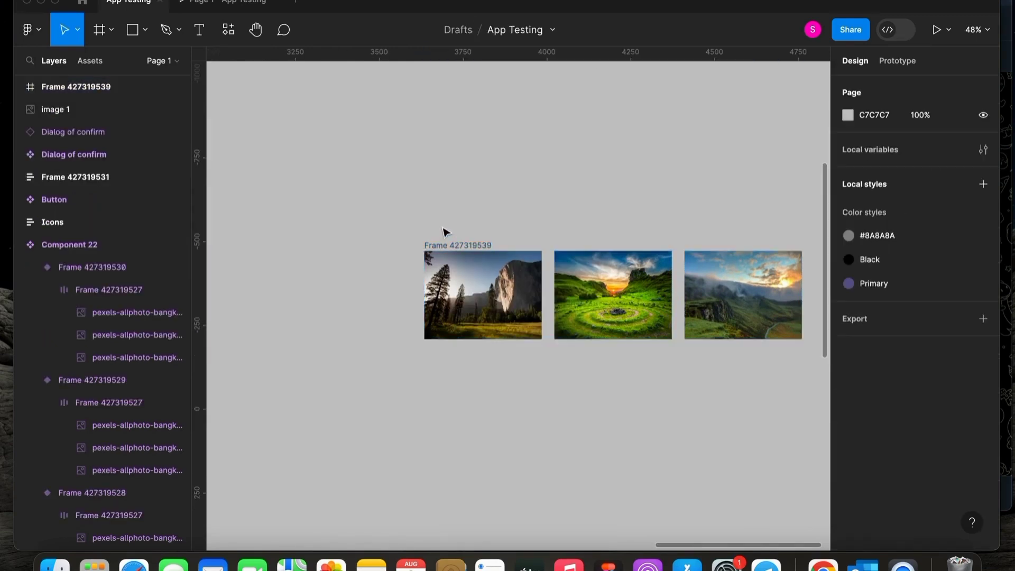
# Duplicate the framed photo row and place the copy about 69 px directly below the original.
pyautogui.click(446, 245)
pyautogui.hotkey('ctrl', 'd')
pyautogui.scroll(-3, 351, 392)
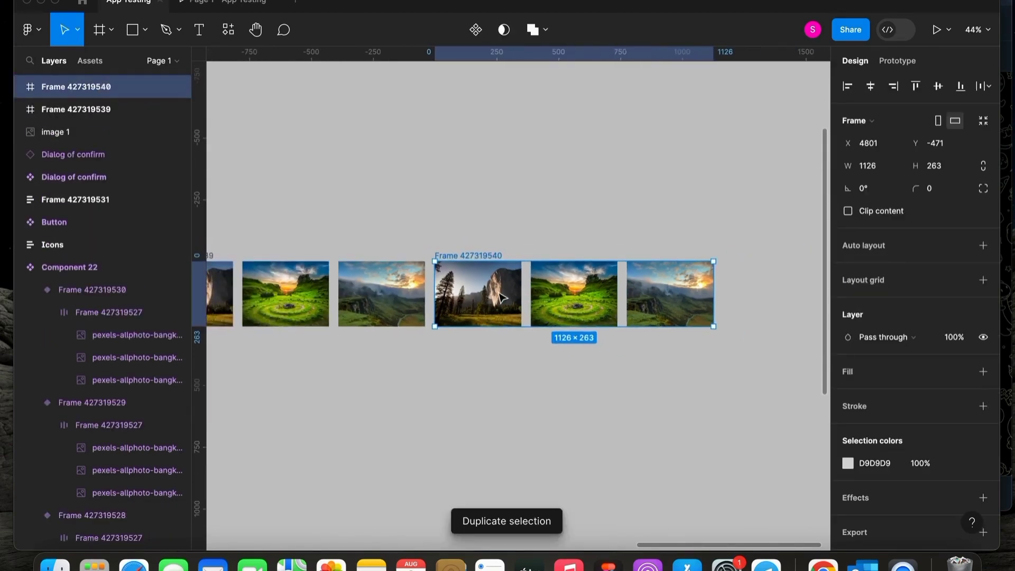
pyautogui.hscroll(-5, 468, 360)
pyautogui.moveTo(428, 362); pyautogui.dragTo(404, 360)
# Combine both photo rows in a vertical auto layout and duplicate the second row's frame as a third row.
pyautogui.keyDown('shift'); pyautogui.click(385, 256); pyautogui.keyUp('shift')
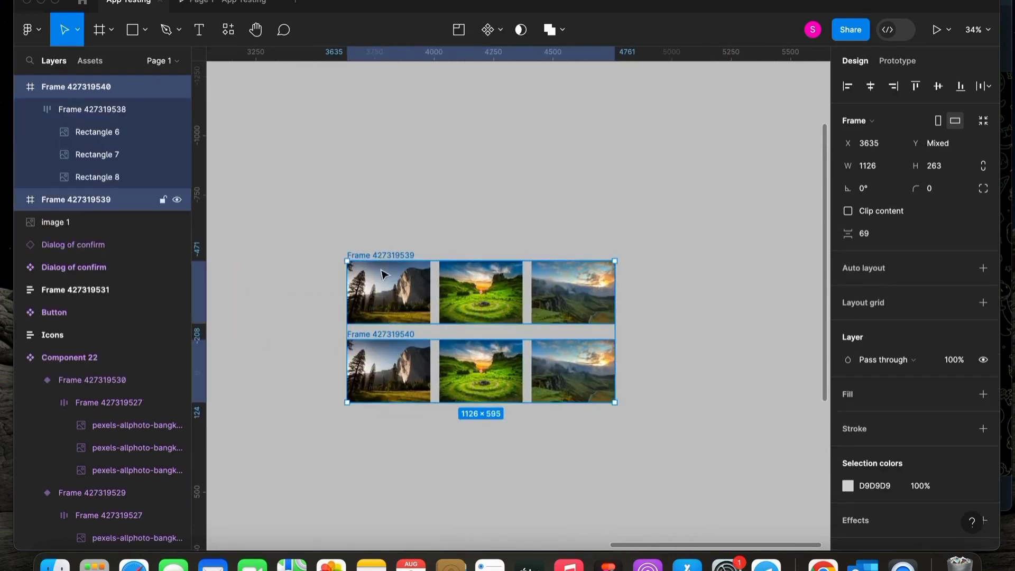
pyautogui.hotkey('shift', 'a')
pyautogui.doubleClick(416, 378)
pyautogui.hotkey('ctrl', 'd')
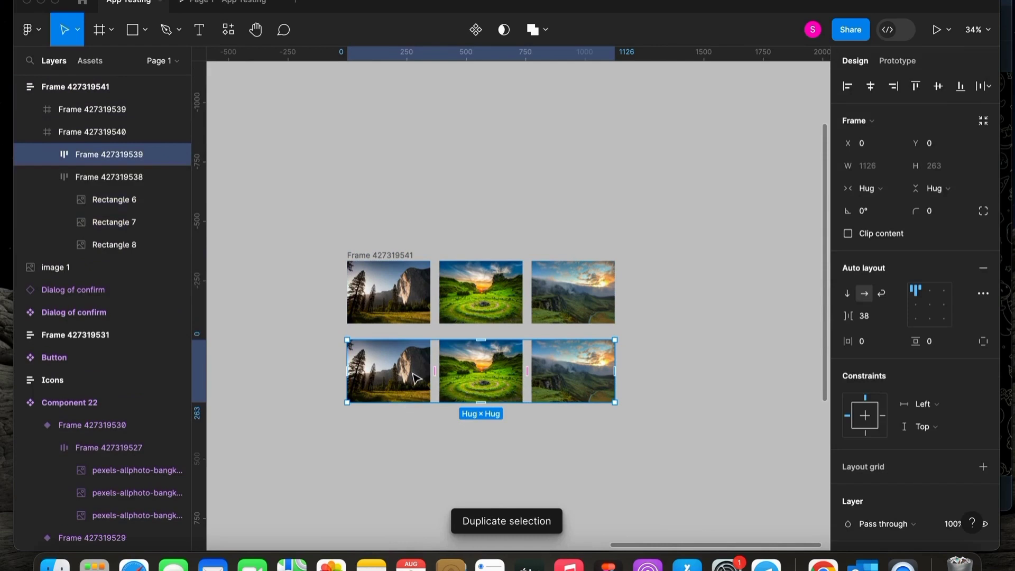
pyautogui.hotkey('ctrl', 'z')
pyautogui.press('Escape')
pyautogui.hotkey('ctrl', 'd')
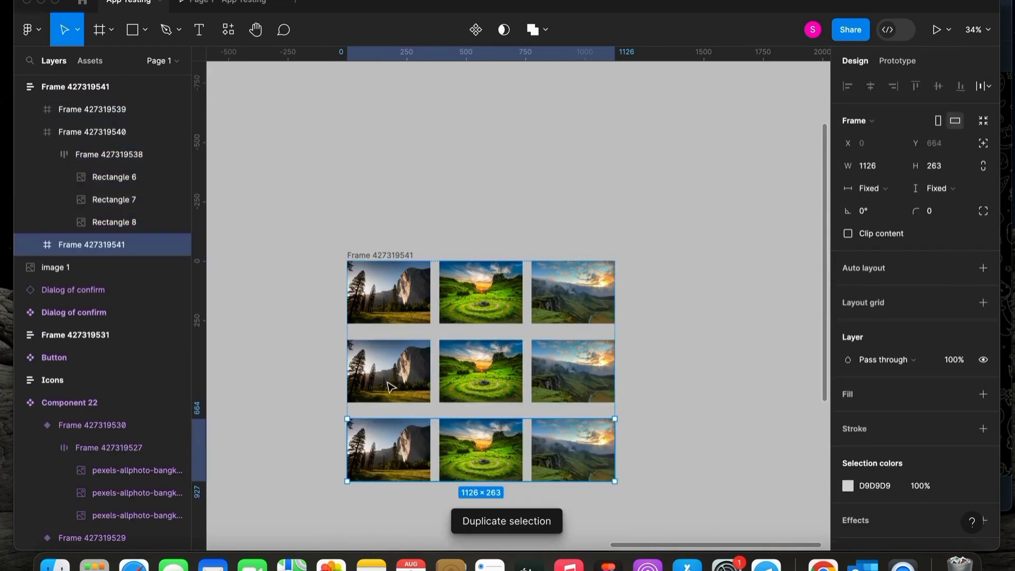
# Convert the three-row auto layout frame into a component, and undo the conversion.
pyautogui.click(349, 257)
pyautogui.click(483, 29)
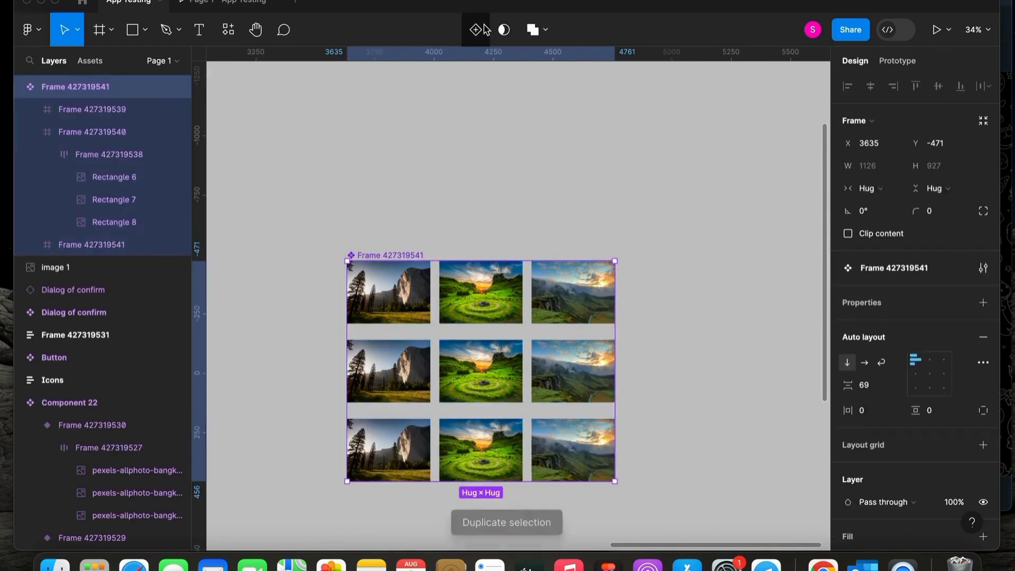
pyautogui.hotkey('ctrl', 'z')
pyautogui.click(336, 253)
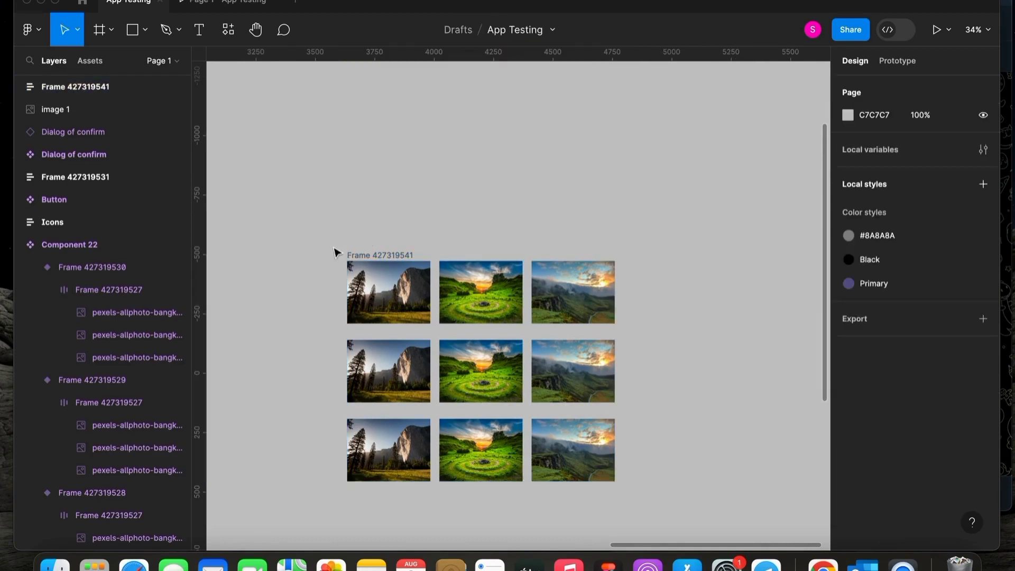
# Undo the third row's duplication and the vertical auto layout around the photo rows.
pyautogui.click(362, 295)
pyautogui.hotkey('ctrl', 'z')
pyautogui.hotkey('ctrl', 'z')
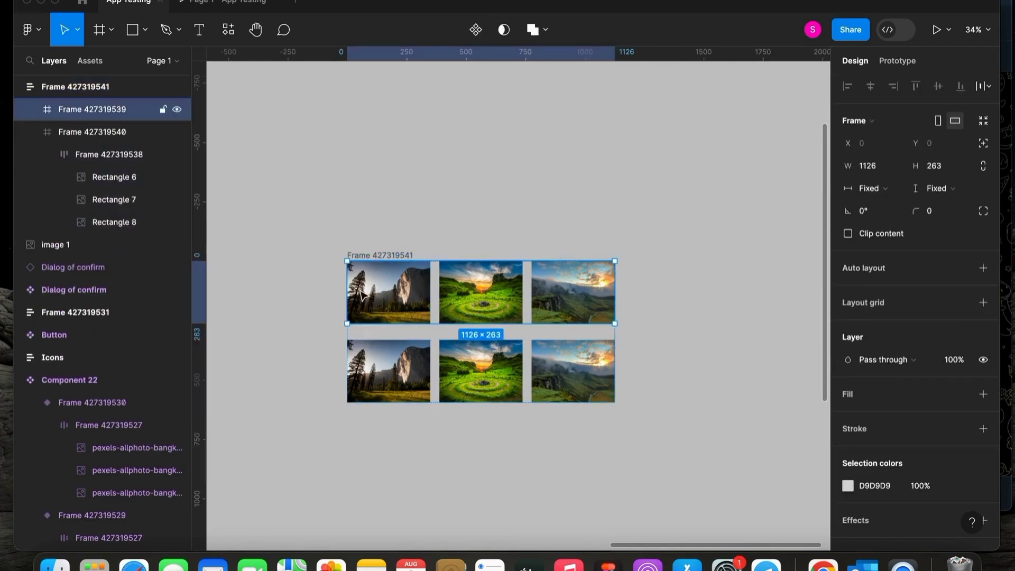
pyautogui.hotkey('ctrl', 'z')
pyautogui.hotkey('ctrl', 'z')
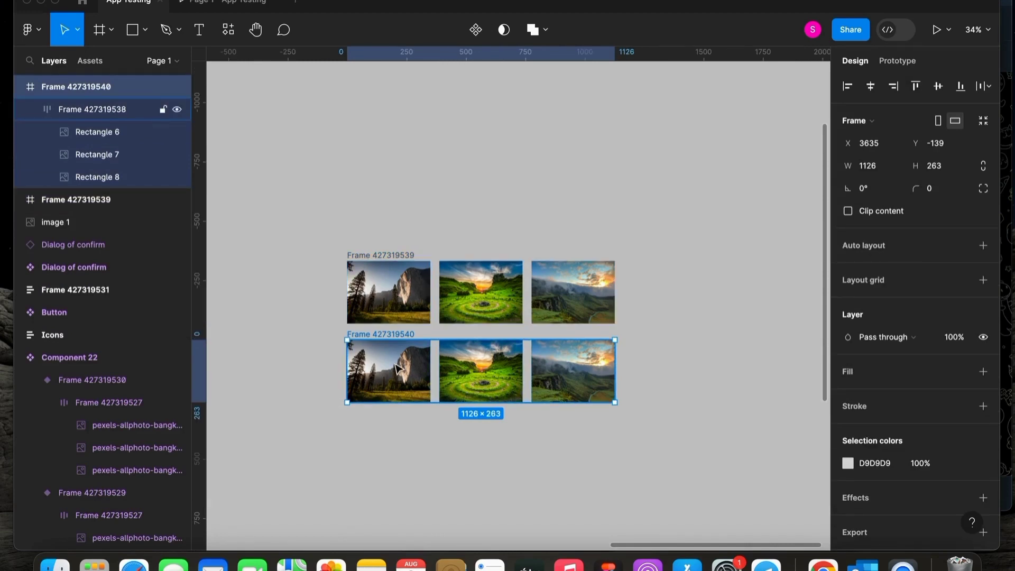
# Duplicate the second row's frame below it and combine the three rows' inner frames into a component set.
pyautogui.press('super+d')
pyautogui.moveTo(690, 376); pyautogui.dragTo(506, 413)
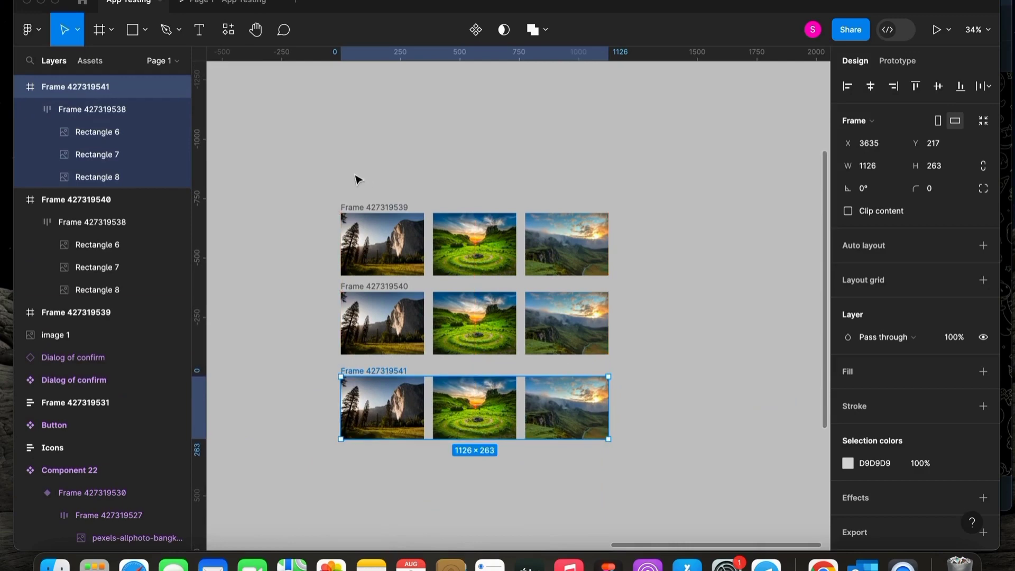
pyautogui.moveTo(326, 191); pyautogui.dragTo(483, 471)
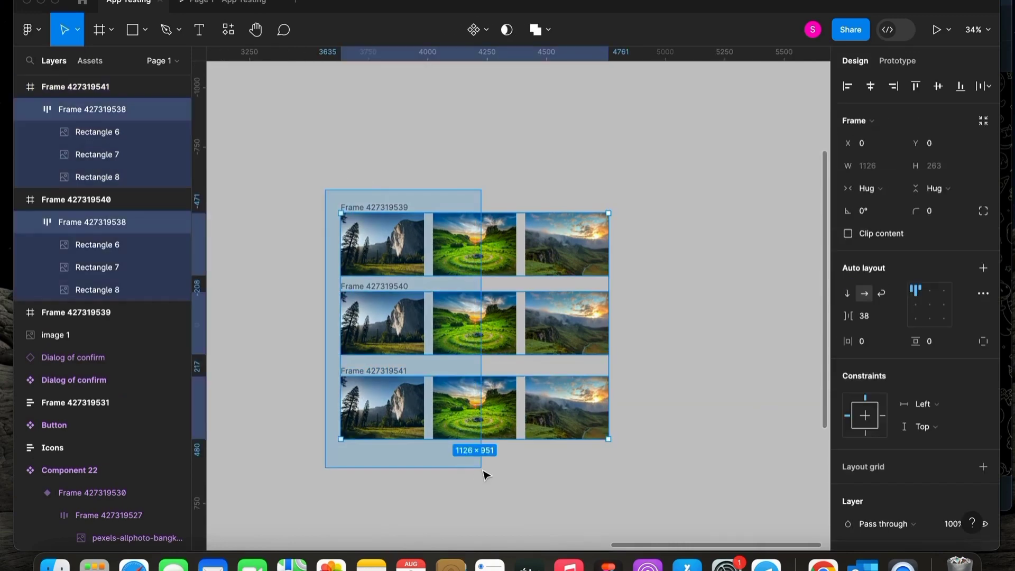
pyautogui.click(487, 26)
pyautogui.click(516, 99)
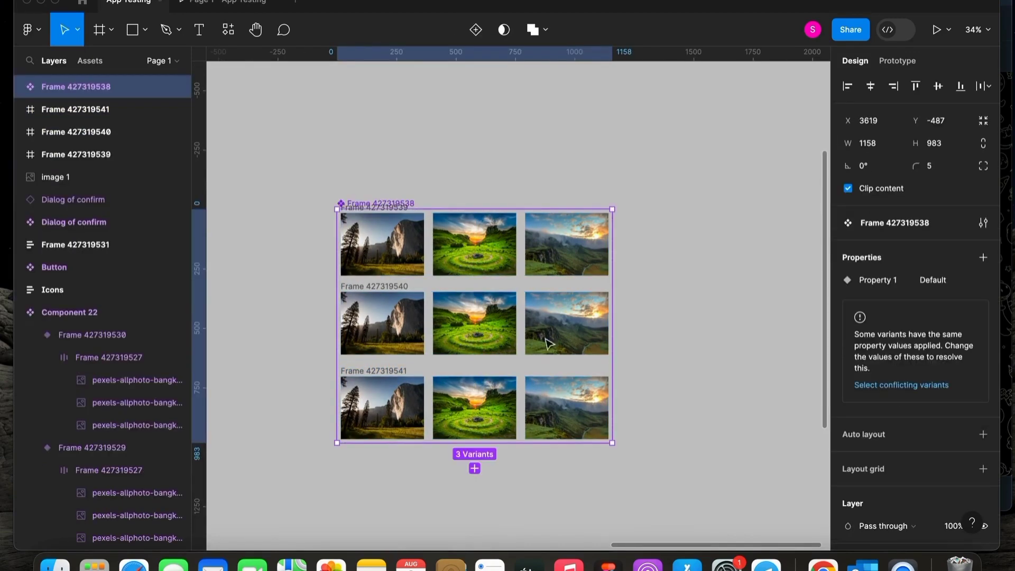
# Inspect the component set's variant layers, and undo the set and the row copies back to the single framed row.
pyautogui.scroll(5, 546, 344)
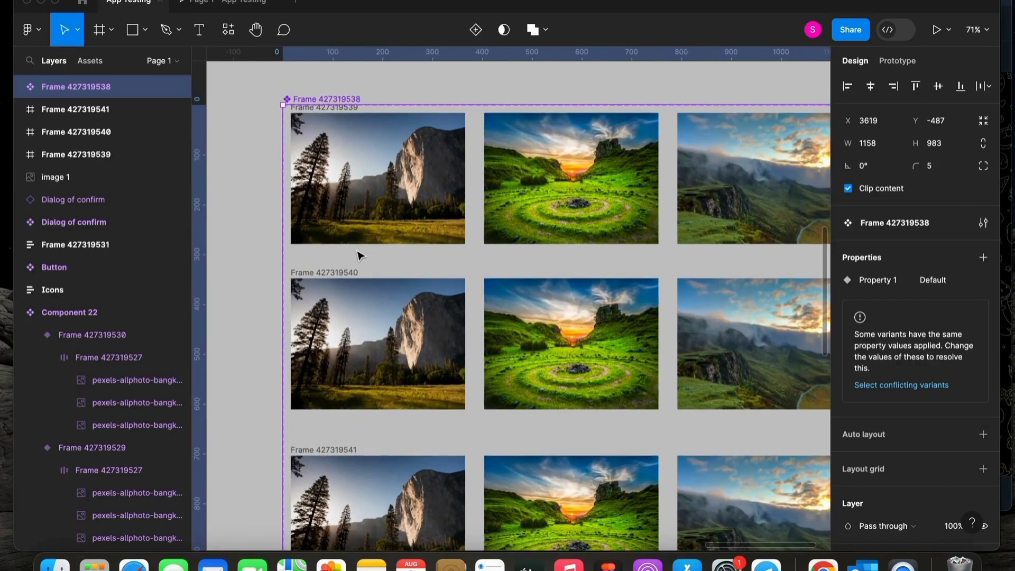
pyautogui.click(19, 87)
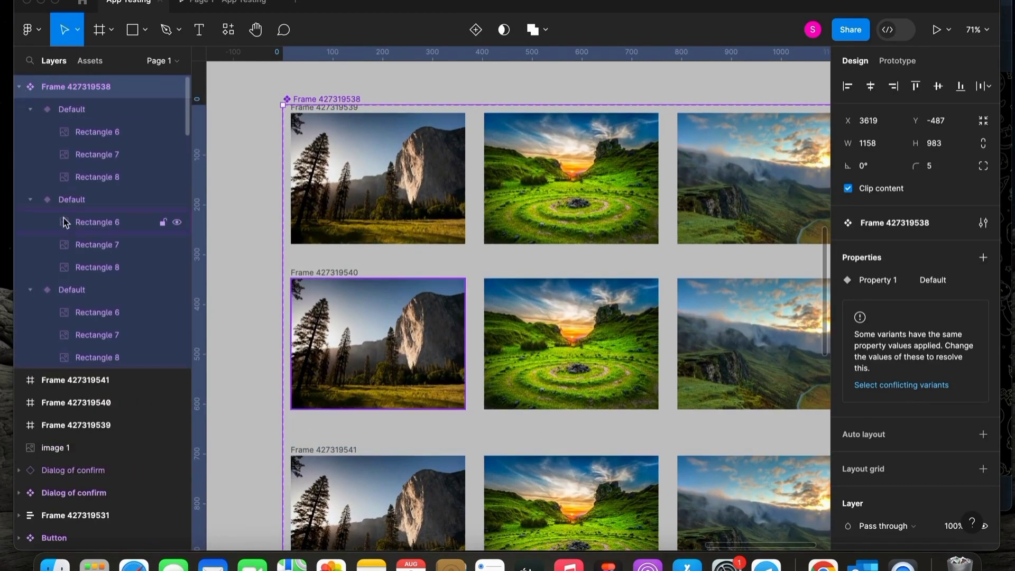
pyautogui.scroll(-10, 283, 136)
pyautogui.press('super+z')
pyautogui.press('super+z')
pyautogui.press('super+z')
pyautogui.press('super+z')
pyautogui.press('super+z')
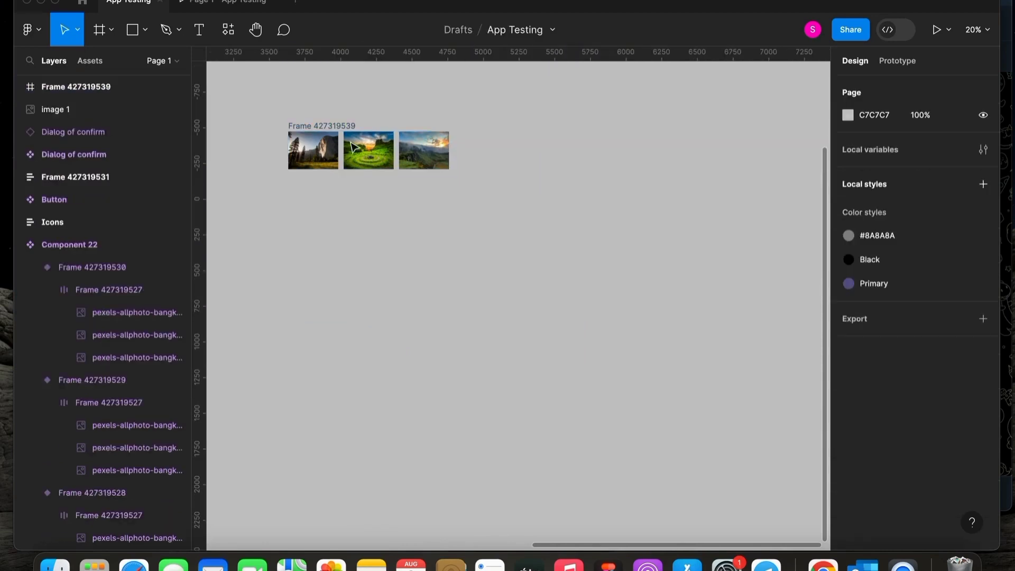
# Duplicate the framed photo row twice, stacking the copies directly below it with gaps of about 75 px.
pyautogui.scroll(2, 354, 147)
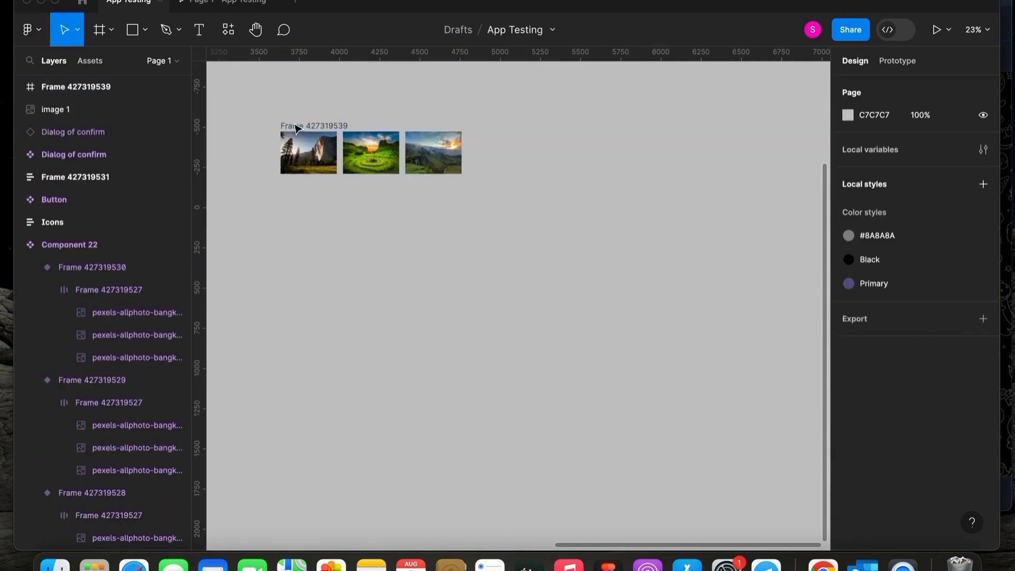
pyautogui.click(291, 125)
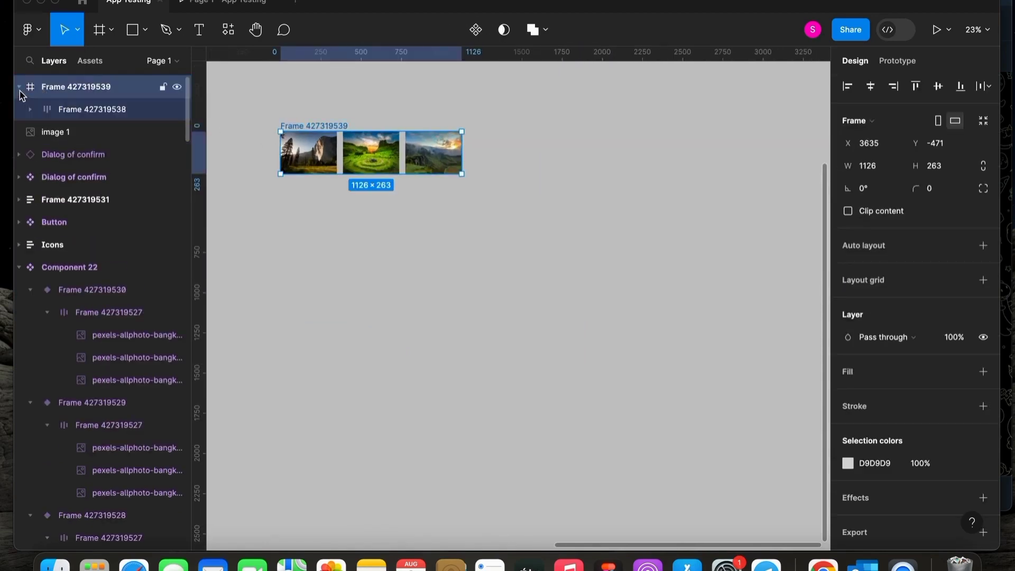
pyautogui.press('super+d')
pyautogui.moveTo(562, 168); pyautogui.dragTo(374, 223)
pyautogui.press('super+d')
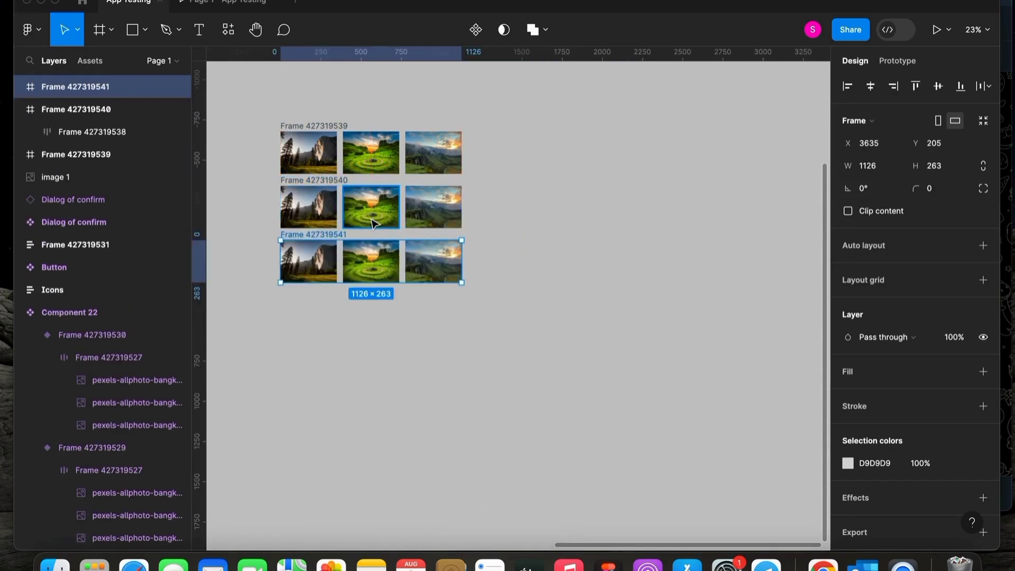
# Create a component set from the three outer photo row frames.
pyautogui.moveTo(265, 118); pyautogui.dragTo(279, 181)
pyautogui.moveTo(368, 319); pyautogui.dragTo(581, 341)
pyautogui.click(500, 30)
pyautogui.click(528, 103)
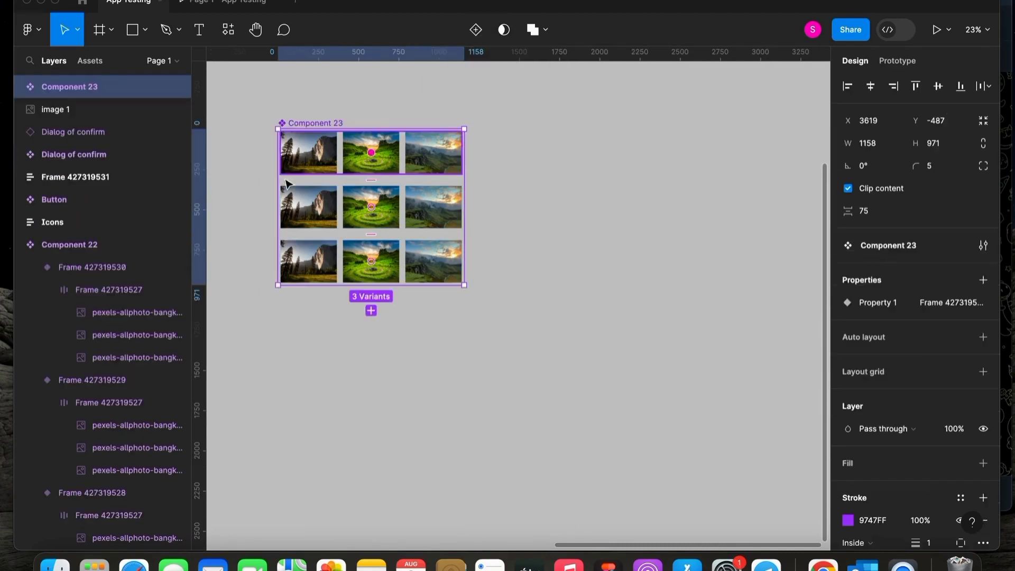
# Set the height of the mountain photo in the component set's first row to 280.
pyautogui.scroll(5, 294, 195)
pyautogui.scroll(5, 293, 194)
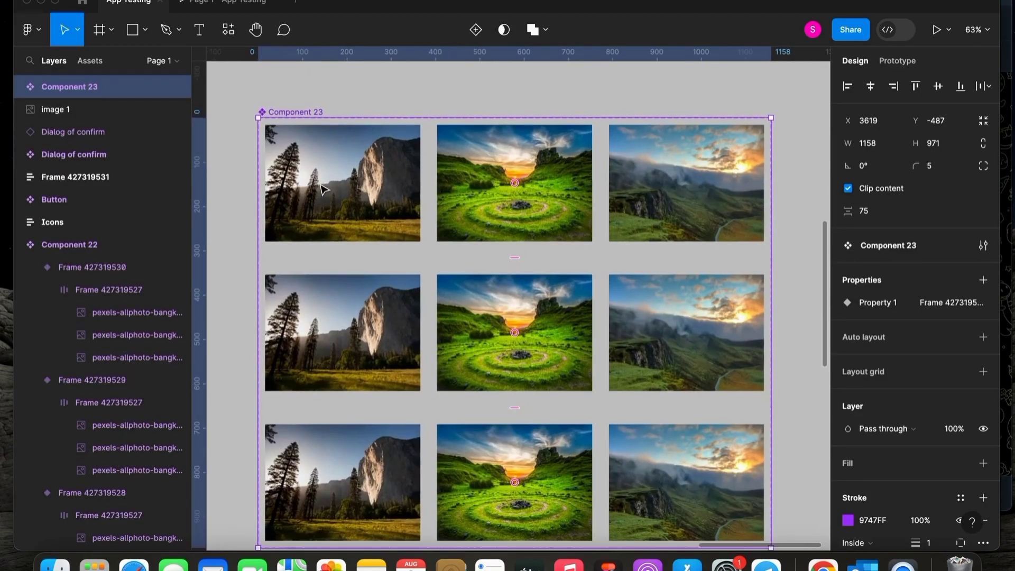
pyautogui.doubleClick(357, 208)
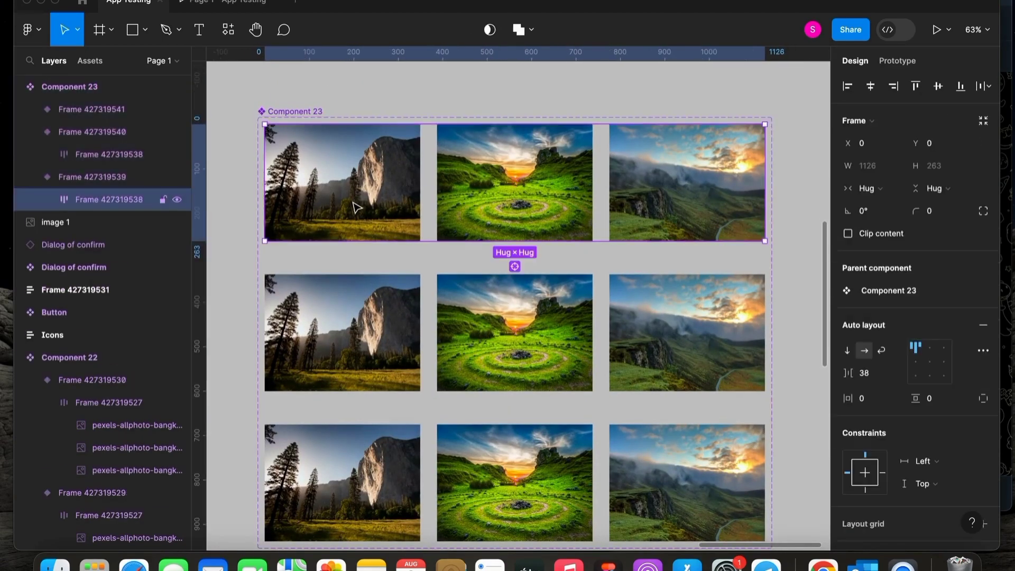
pyautogui.click(357, 207)
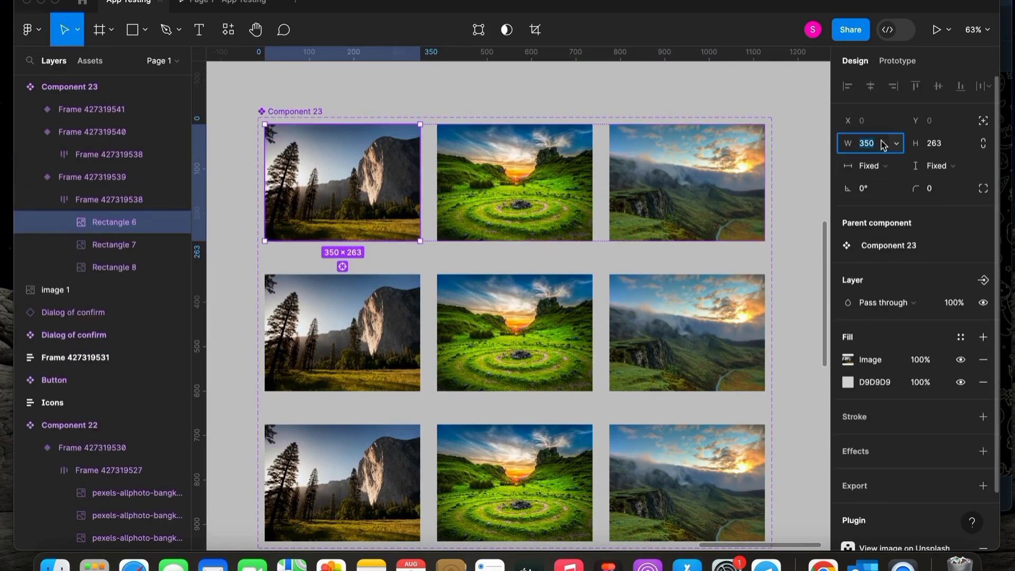
pyautogui.click(950, 150)
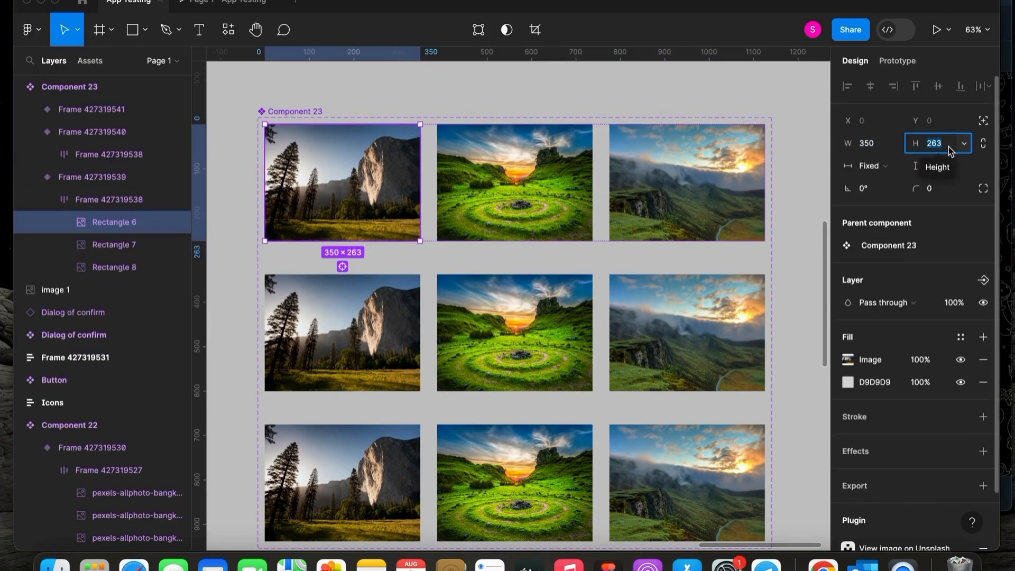
pyautogui.write('270')
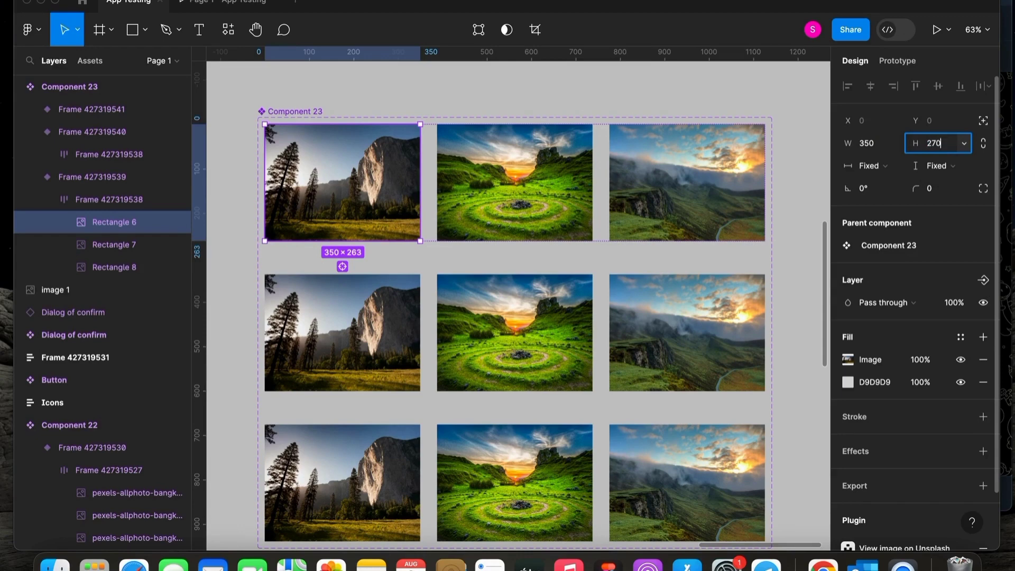
pyautogui.press('Return')
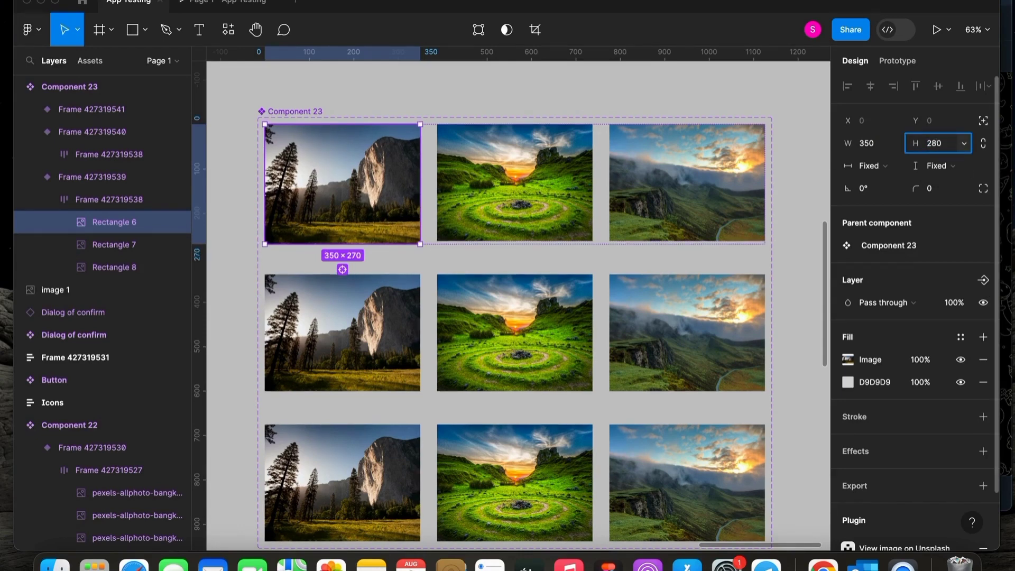
pyautogui.write('280')
pyautogui.press('Return')
pyautogui.scroll(-3, 593, 263)
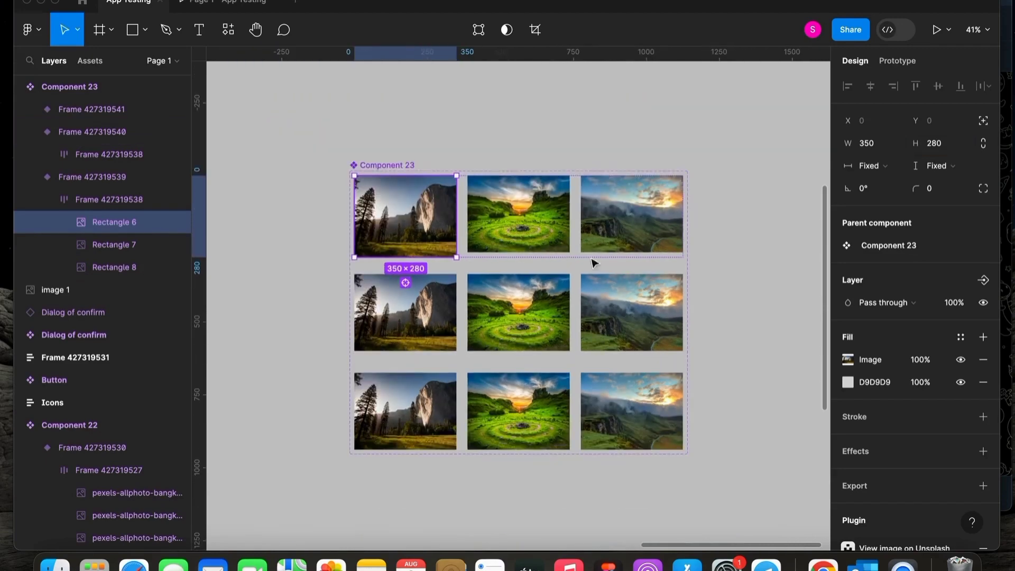
pyautogui.click(723, 346)
# Stretch the first row's variant frame down to a height of 280, matching its mountain photo's lower edge.
pyautogui.scroll(3, 430, 211)
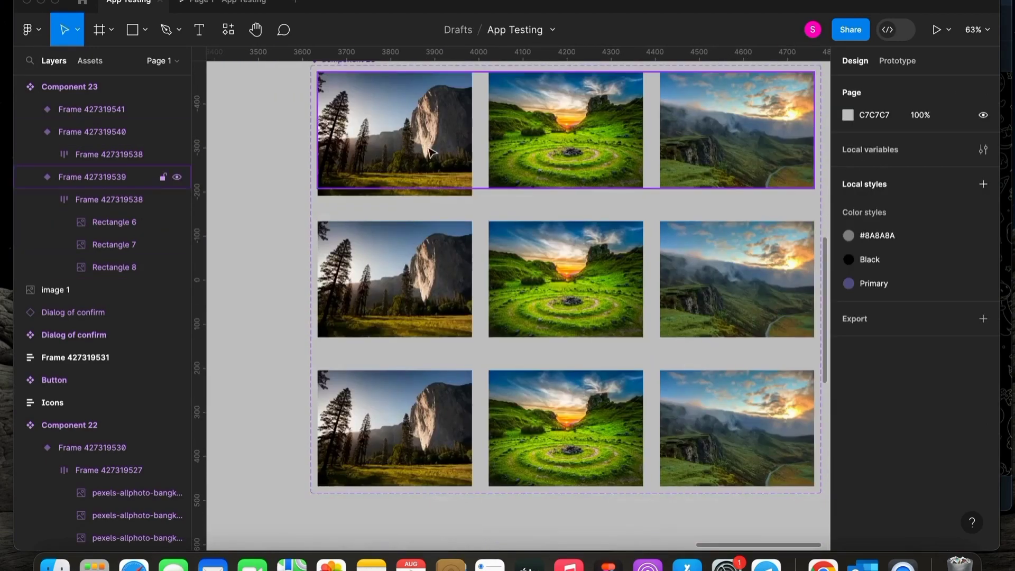
pyautogui.click(402, 214)
pyautogui.click(537, 299)
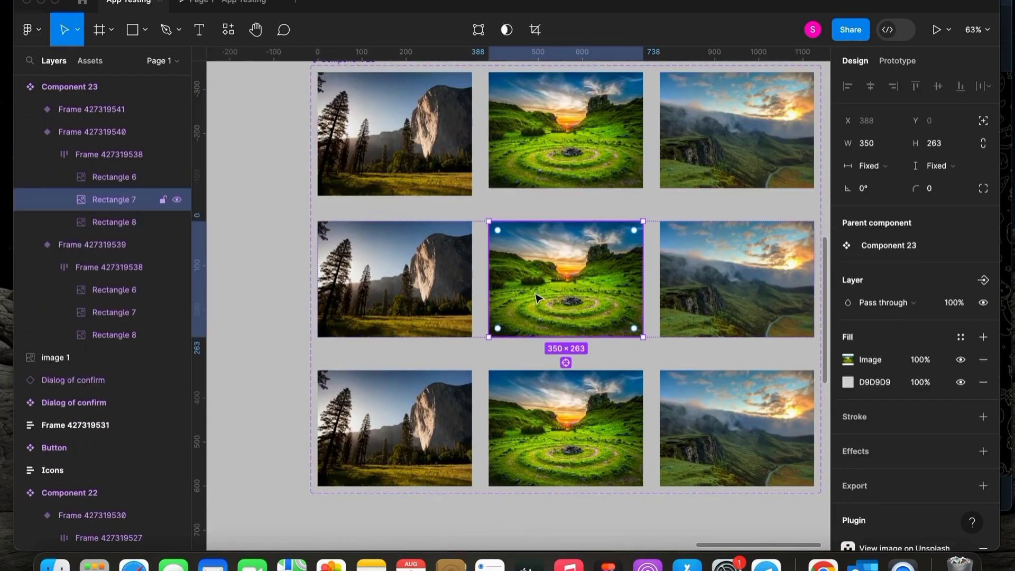
pyautogui.click(410, 150)
pyautogui.moveTo(486, 188); pyautogui.dragTo(486, 197)
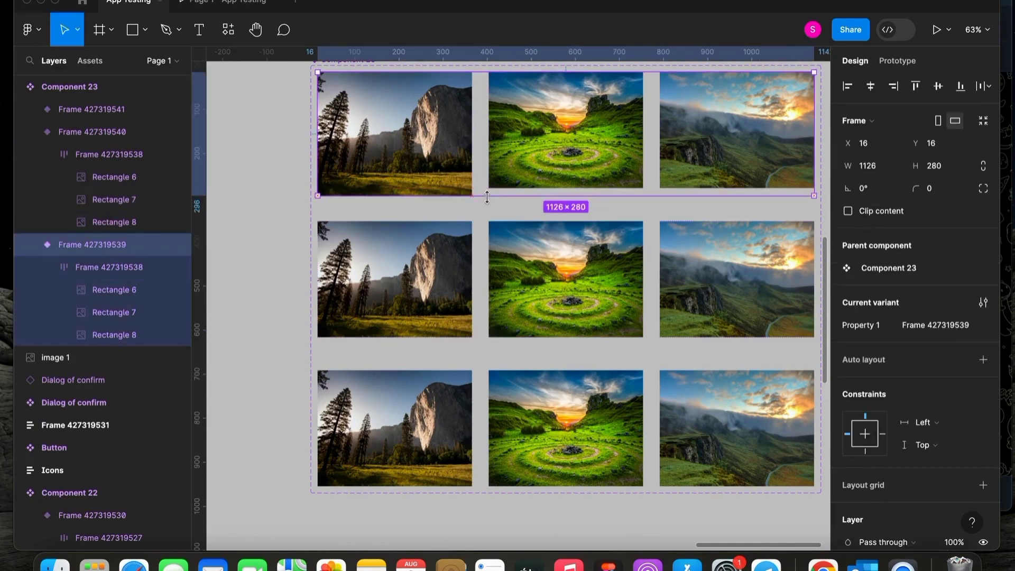
# Set the height of the middle green valley photo in the second row to 280.
pyautogui.scroll(-2, 523, 232)
pyautogui.click(544, 242)
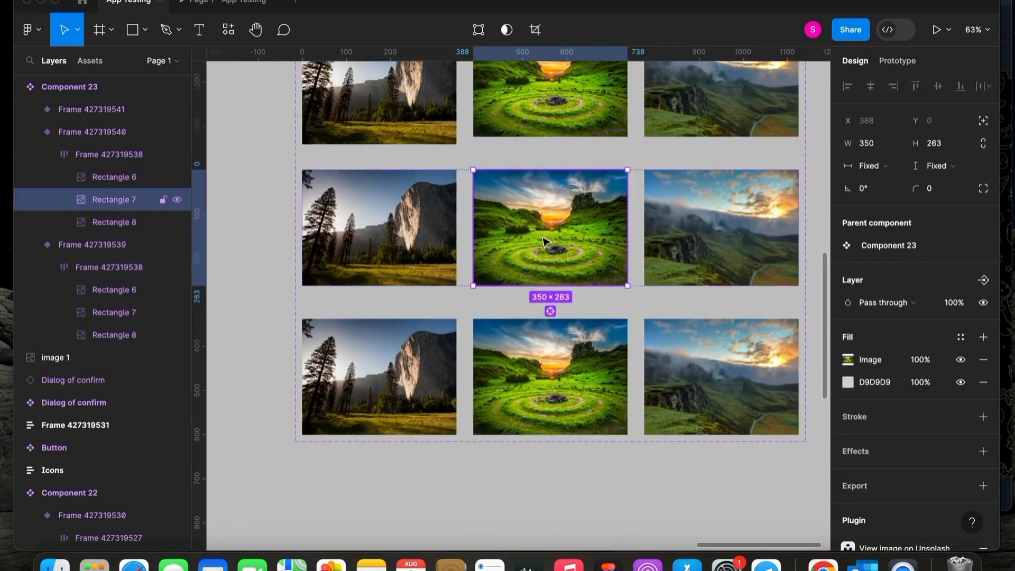
pyautogui.click(940, 147)
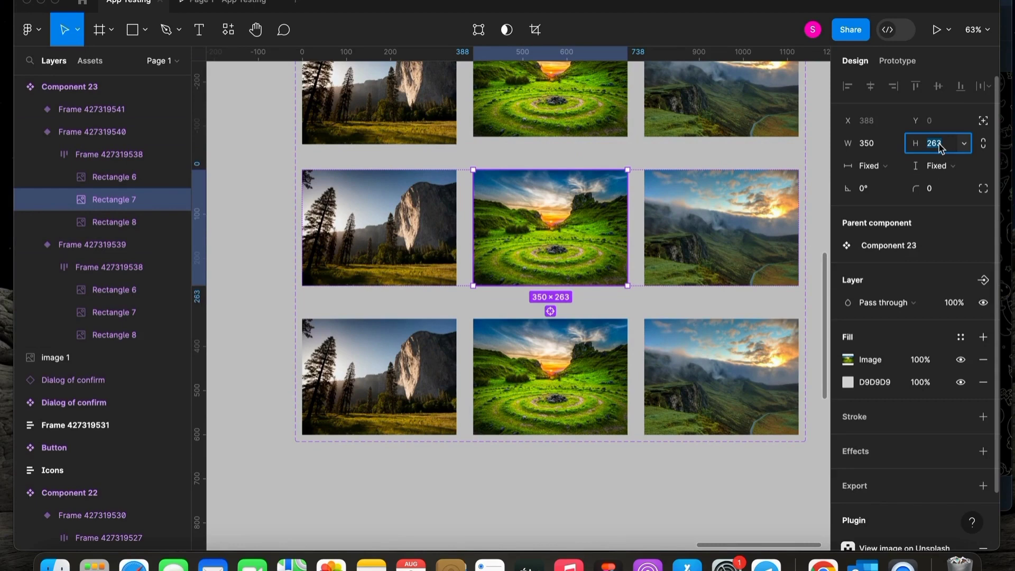
pyautogui.write('280')
pyautogui.press('Return')
pyautogui.scroll(-3, 646, 215)
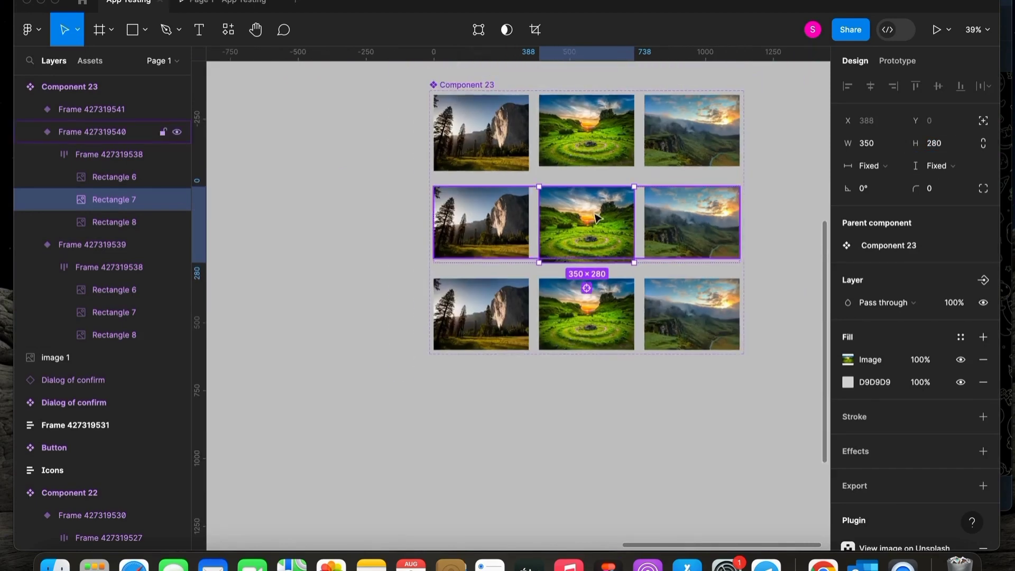
pyautogui.click(766, 254)
# Set the height of the third photo, the misty cliffs, in the last row to 280.
pyautogui.scroll(-1, 766, 254)
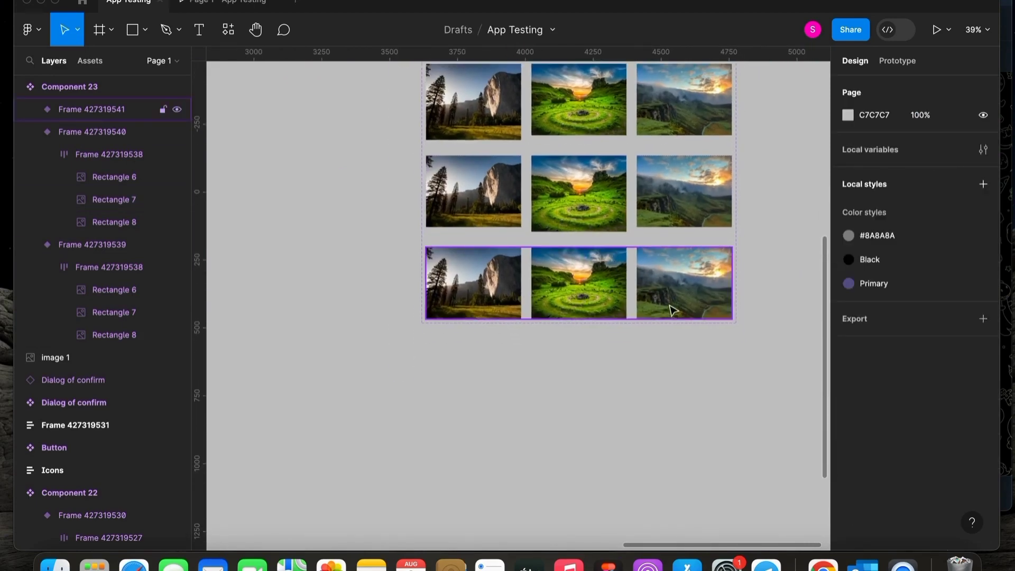
pyautogui.doubleClick(686, 287)
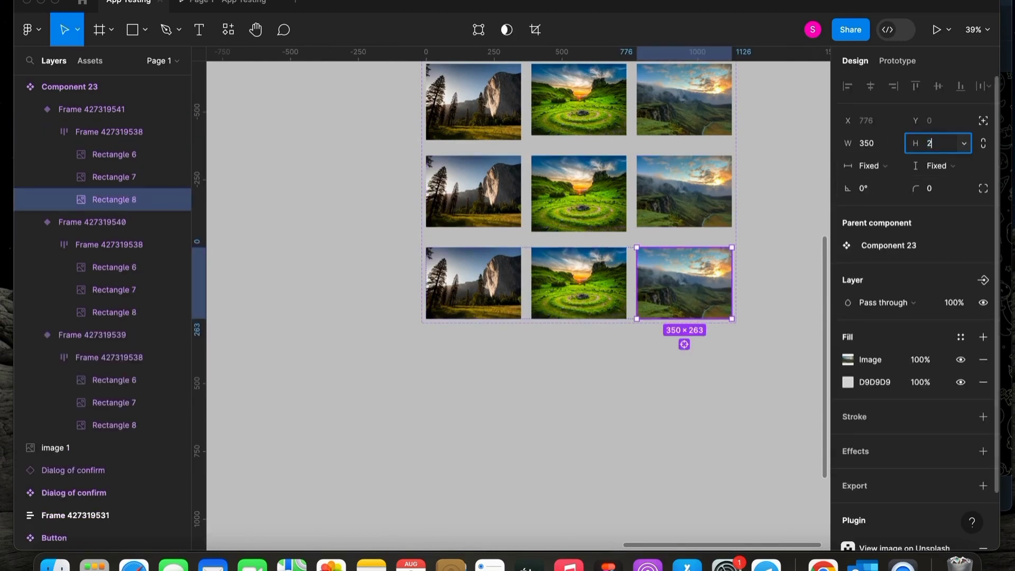
pyautogui.write('280')
pyautogui.press('Return')
pyautogui.click(770, 351)
# Try aligning the first row's variant frame to the vertical centre of the component set, and undo the move.
pyautogui.scroll(2, 731, 333)
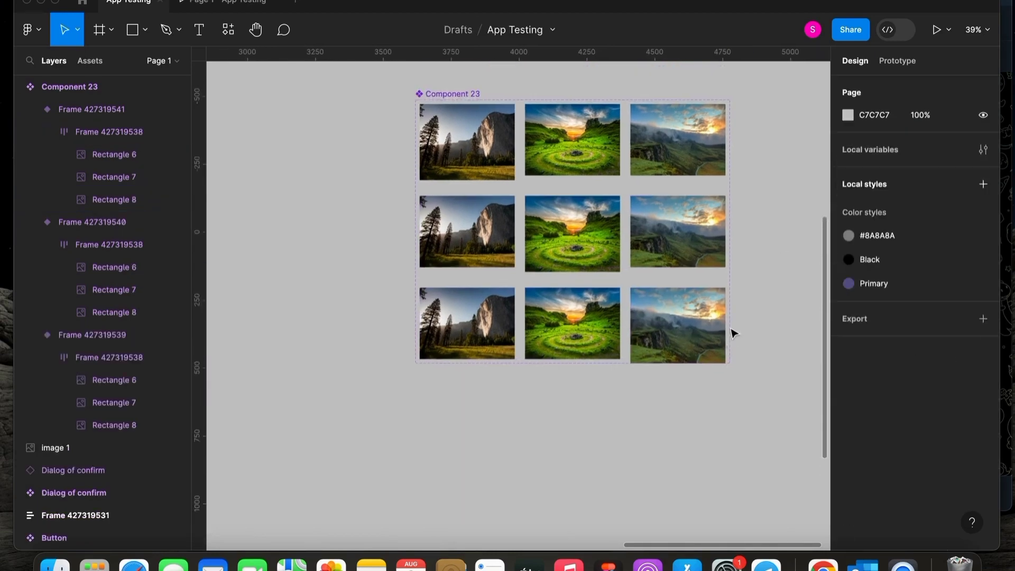
pyautogui.click(527, 204)
pyautogui.scroll(3, 529, 204)
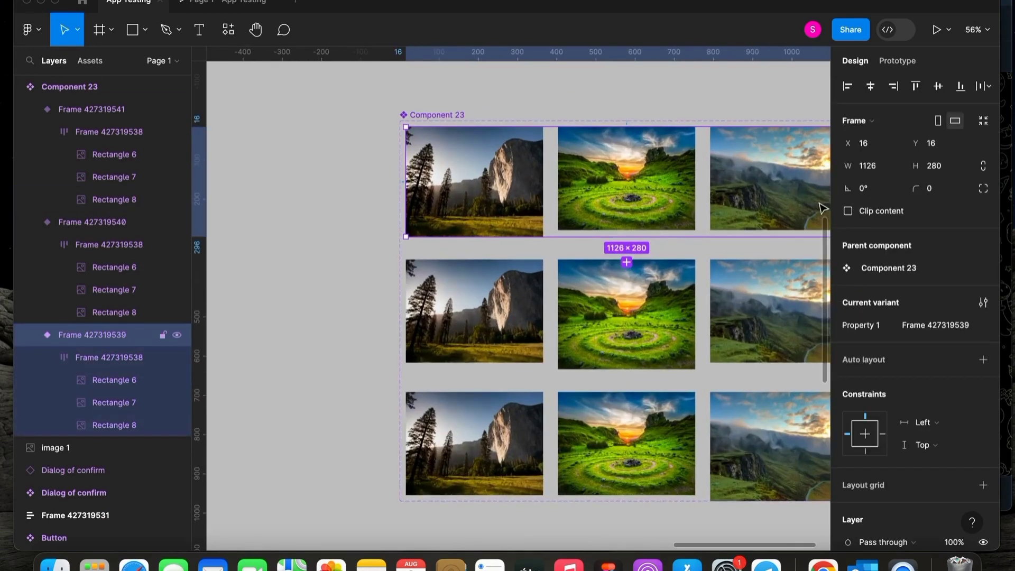
pyautogui.doubleClick(519, 181)
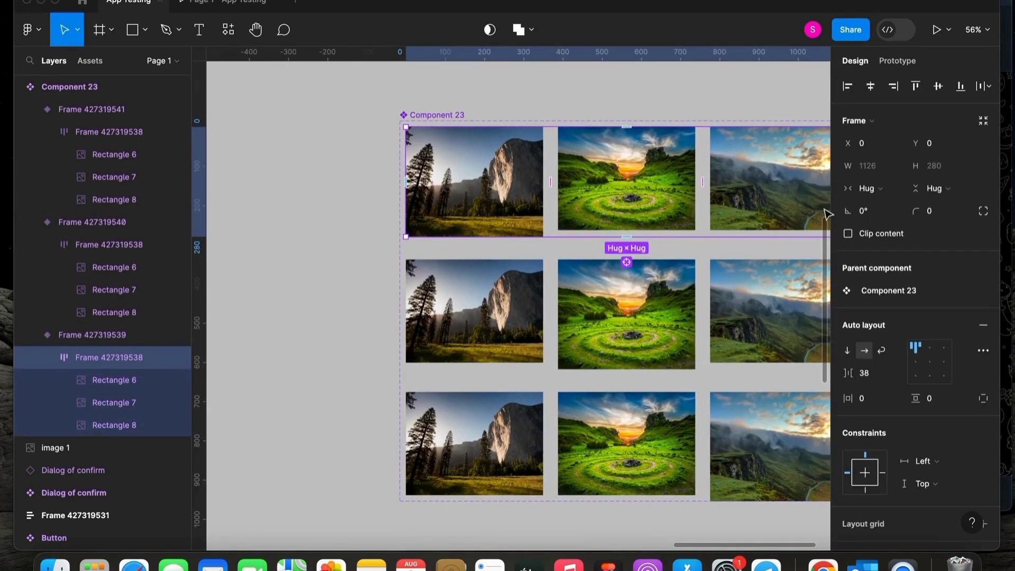
pyautogui.click(416, 263)
pyautogui.click(501, 233)
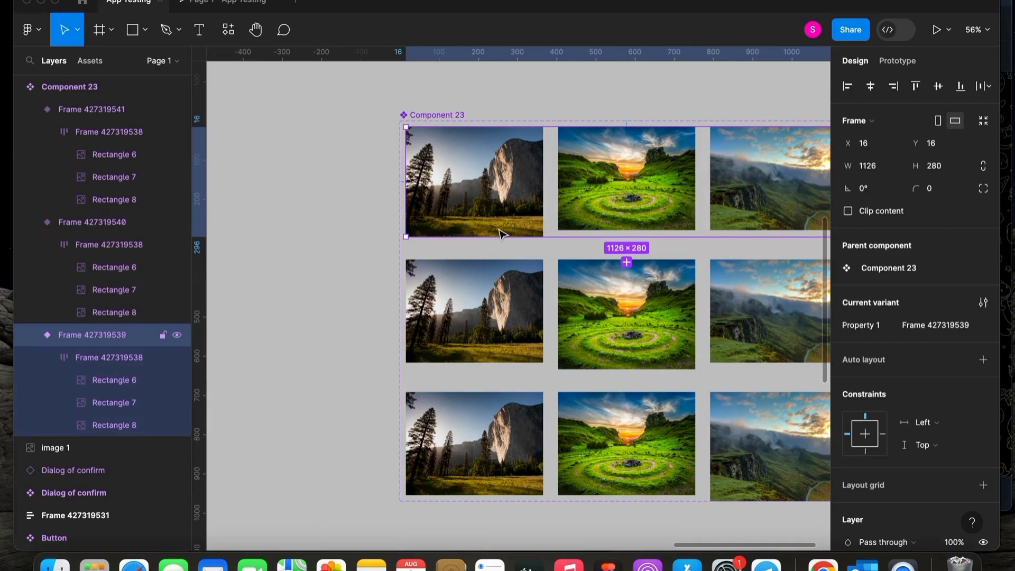
pyautogui.click(937, 90)
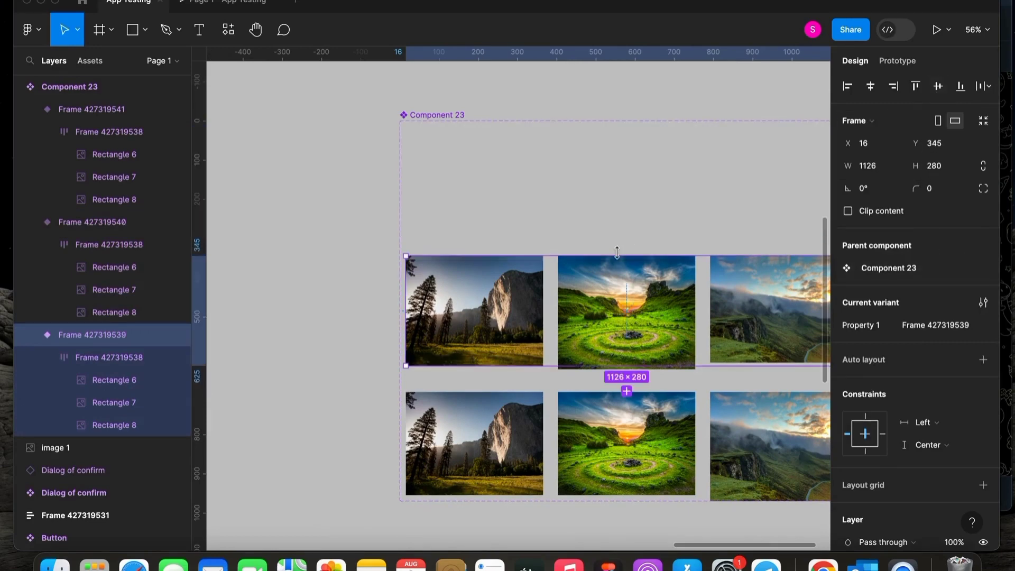
pyautogui.press('super+z')
# Set the auto layout alignment of the inner photo frame in each of the three rows to centre.
pyautogui.doubleClick(538, 197)
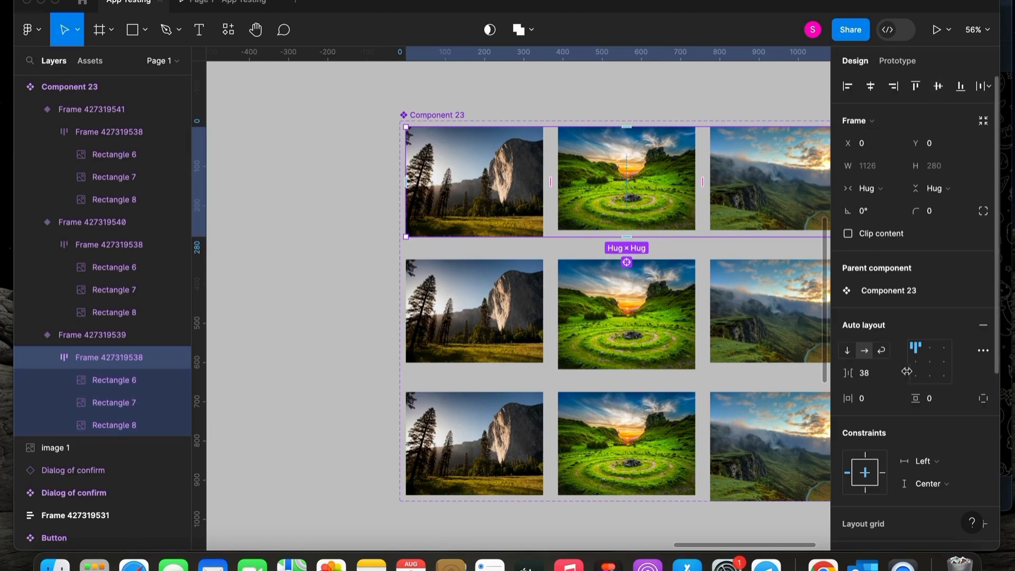
pyautogui.click(620, 319)
pyautogui.doubleClick(621, 320)
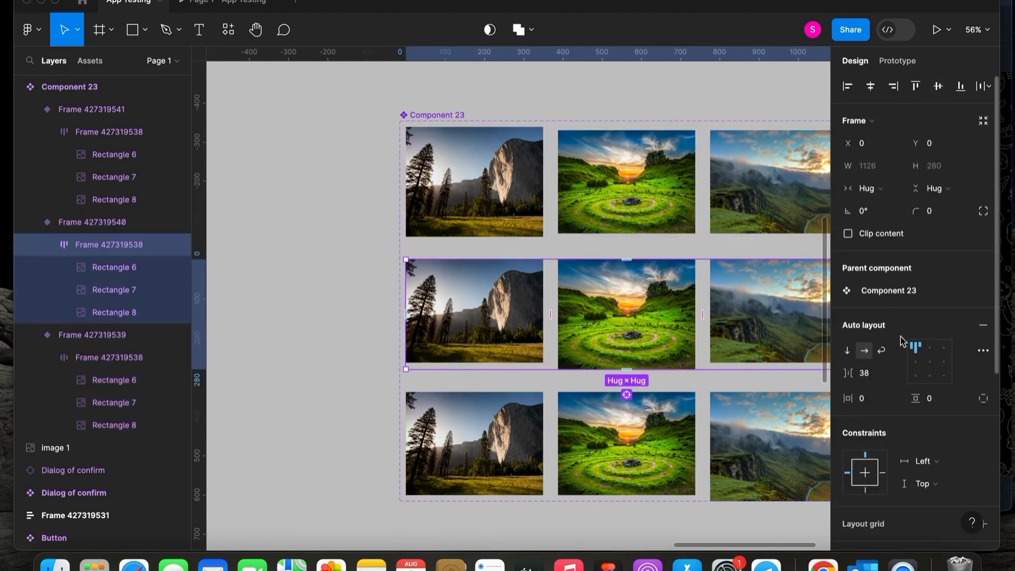
pyautogui.click(931, 364)
pyautogui.press('Tab')
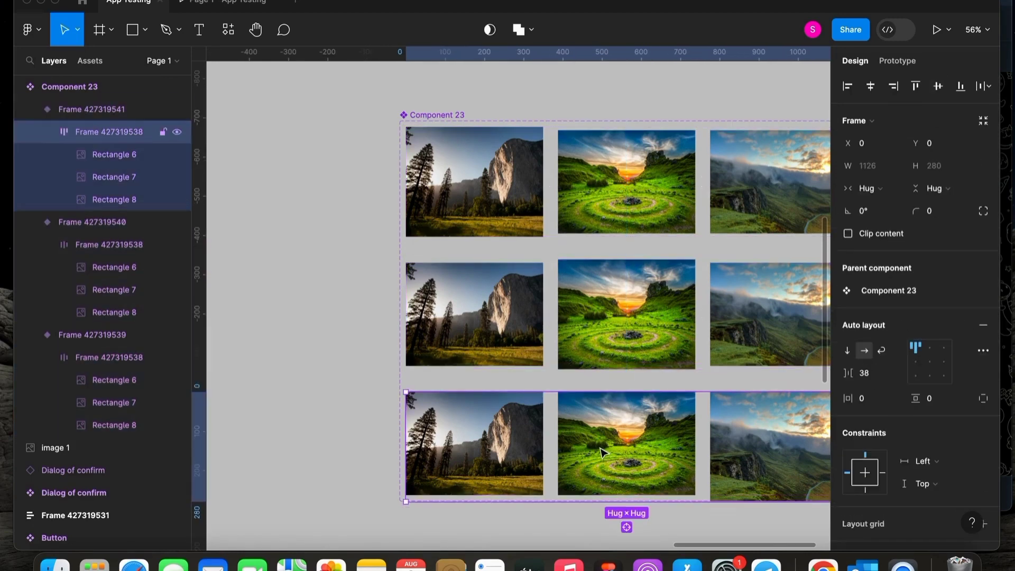
pyautogui.scroll(-3, 661, 384)
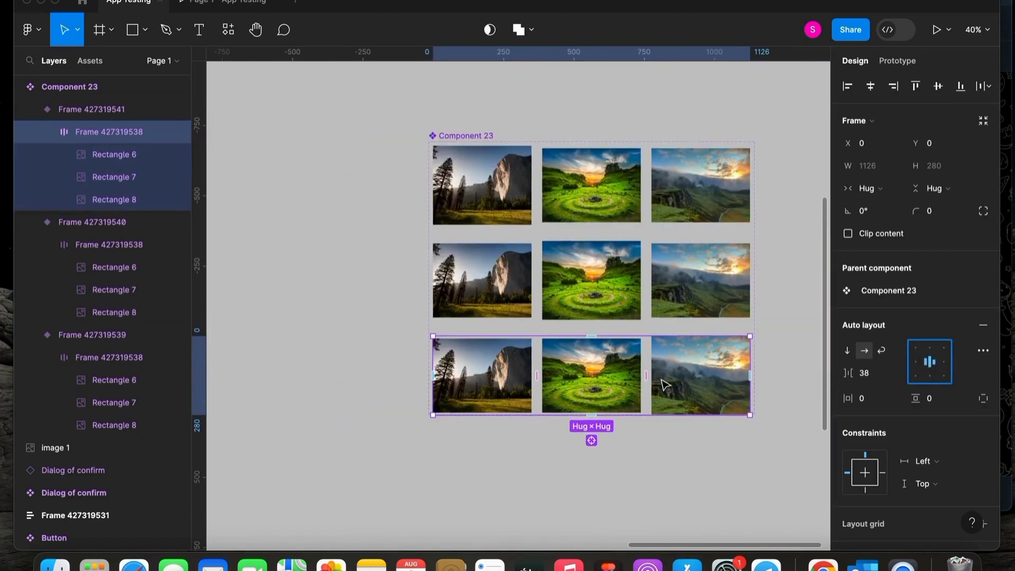
# Compare the second row's variant frame with its middle photo, and stretch the third row's variant frame down to a height of 272.
pyautogui.click(637, 309)
pyautogui.scroll(5, 636, 309)
pyautogui.scroll(5, 537, 336)
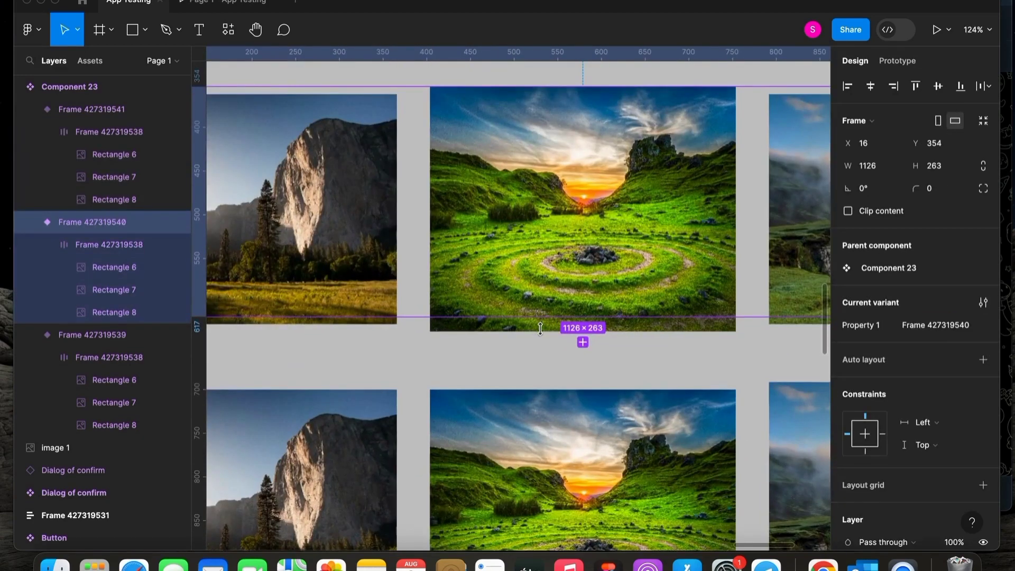
pyautogui.scroll(-3, 539, 329)
pyautogui.scroll(-5, 507, 387)
pyautogui.click(508, 387)
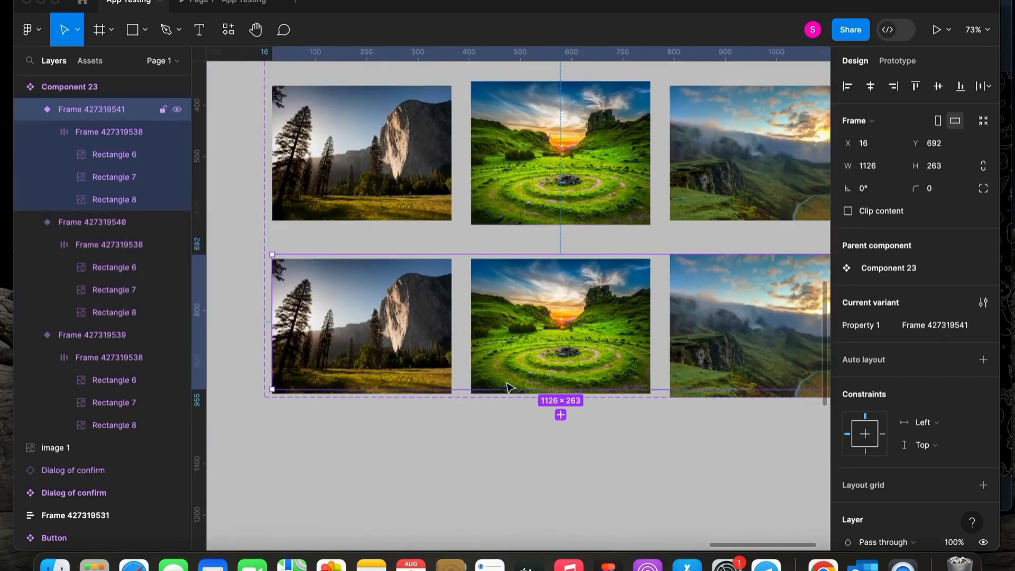
pyautogui.scroll(8, 512, 387)
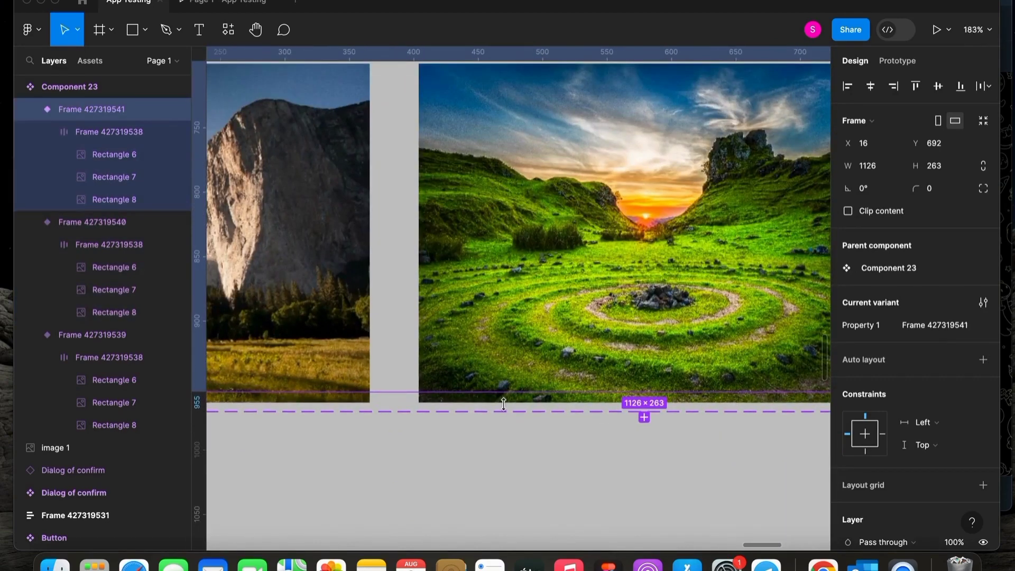
pyautogui.moveTo(504, 404); pyautogui.dragTo(503, 401)
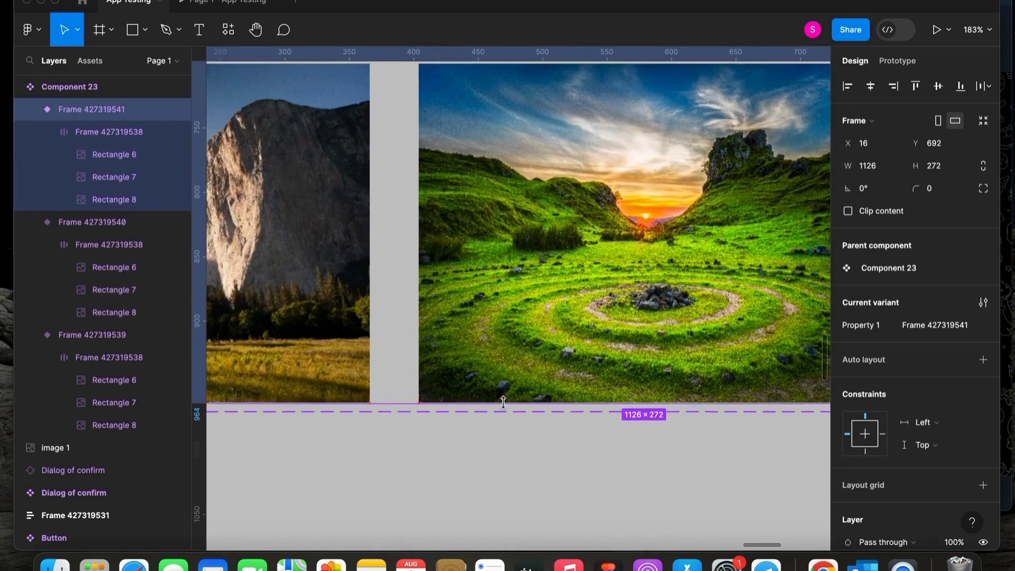
pyautogui.scroll(12, 503, 403)
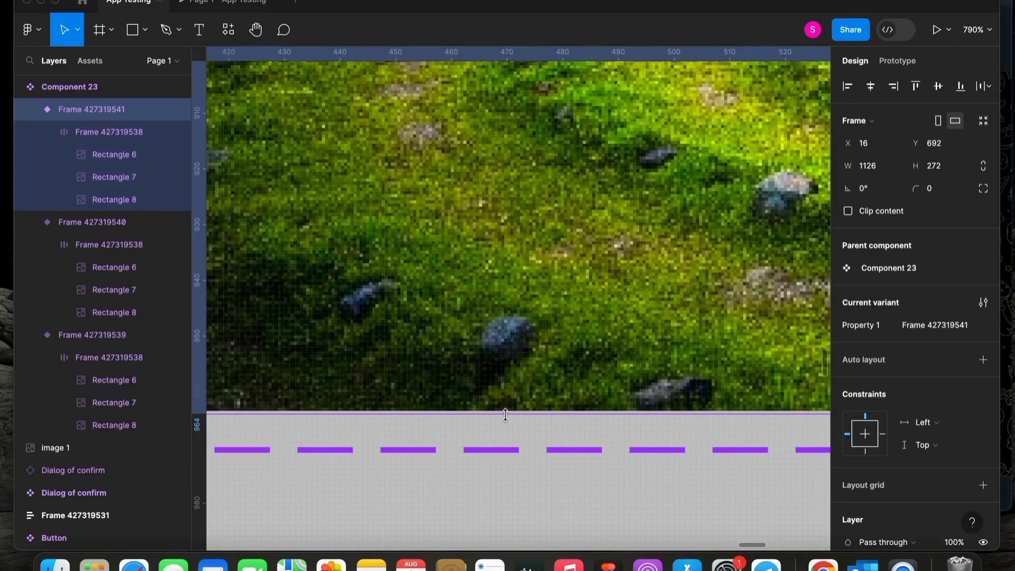
pyautogui.scroll(-5, 471, 445)
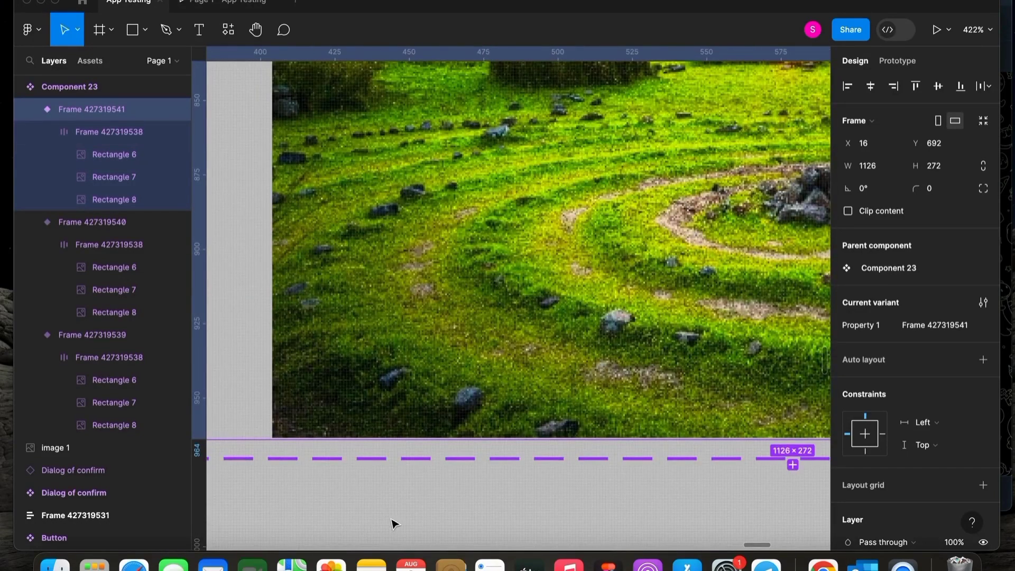
pyautogui.scroll(-5, 497, 438)
pyautogui.scroll(-5, 495, 438)
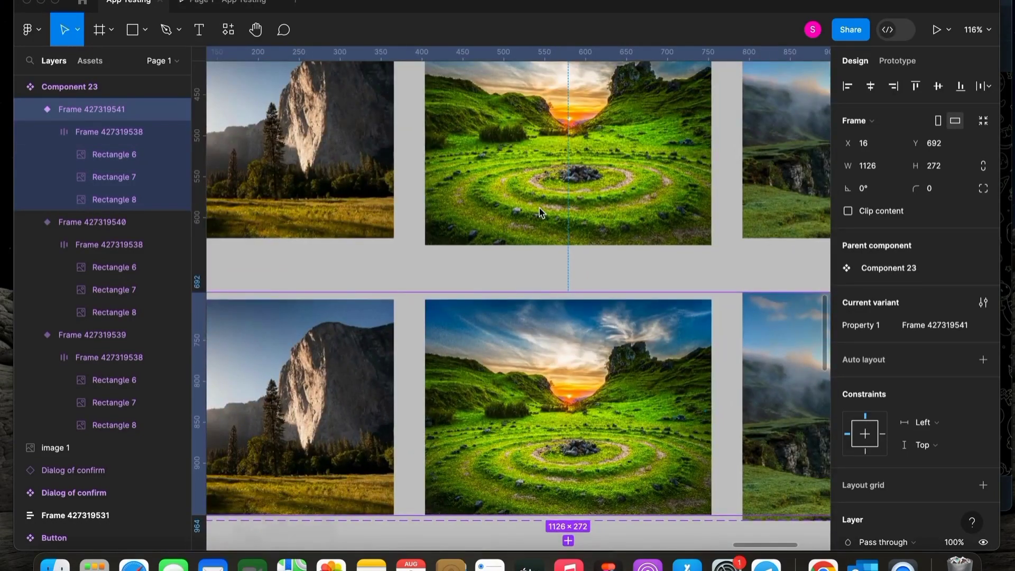
# Stretch the third row's variant frame down to a height of 280, matching the lower edge of its enlarged cliff photo.
pyautogui.click(543, 214)
pyautogui.click(536, 216)
pyautogui.scroll(-3, 431, 288)
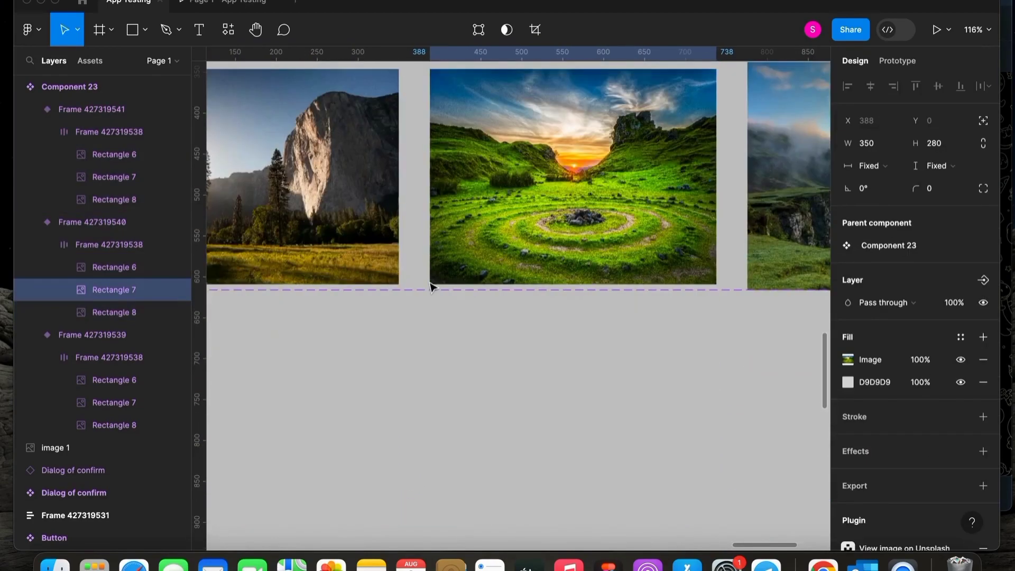
pyautogui.scroll(3, 697, 286)
pyautogui.click(642, 290)
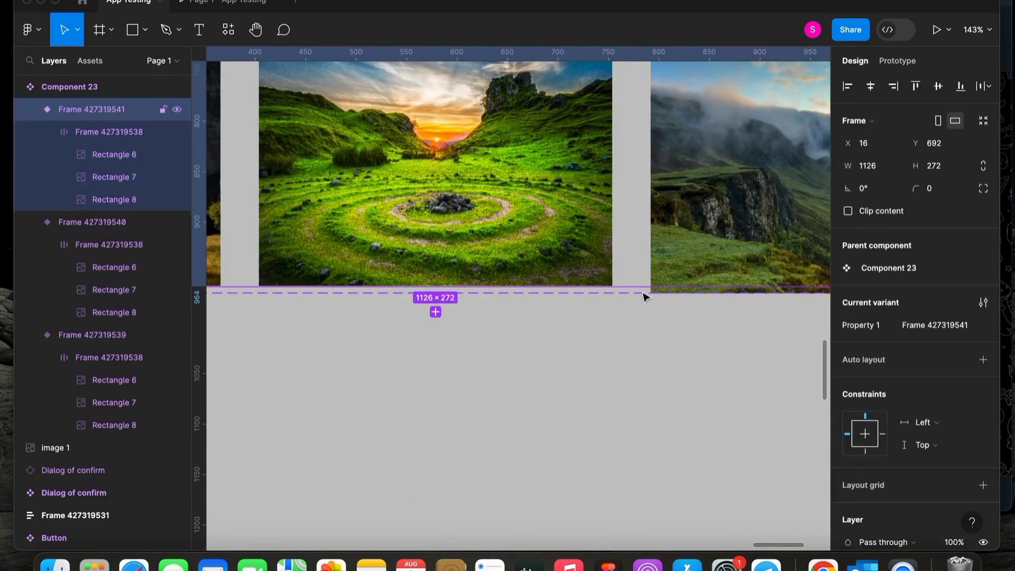
pyautogui.moveTo(645, 291); pyautogui.dragTo(645, 292)
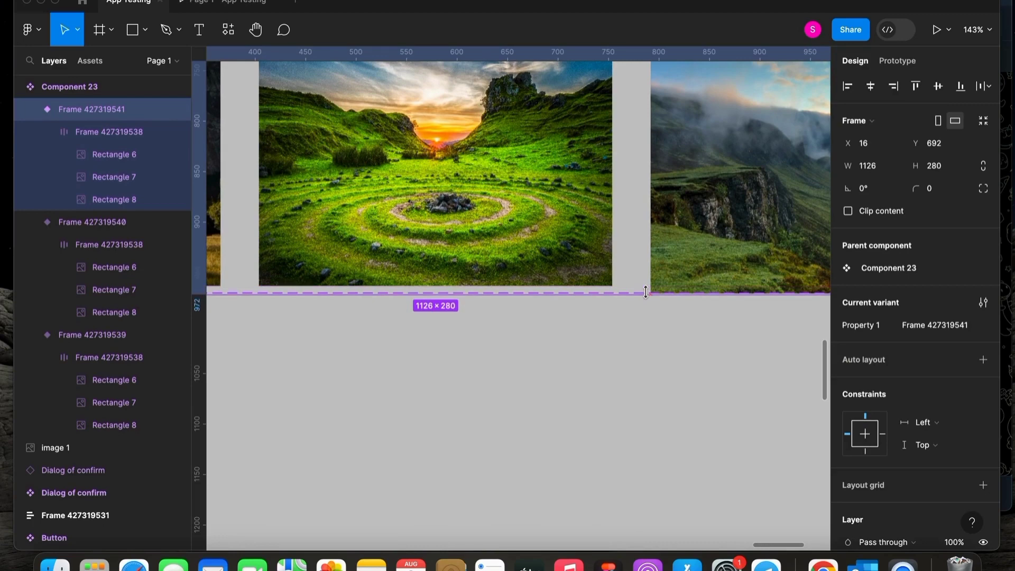
pyautogui.click(599, 348)
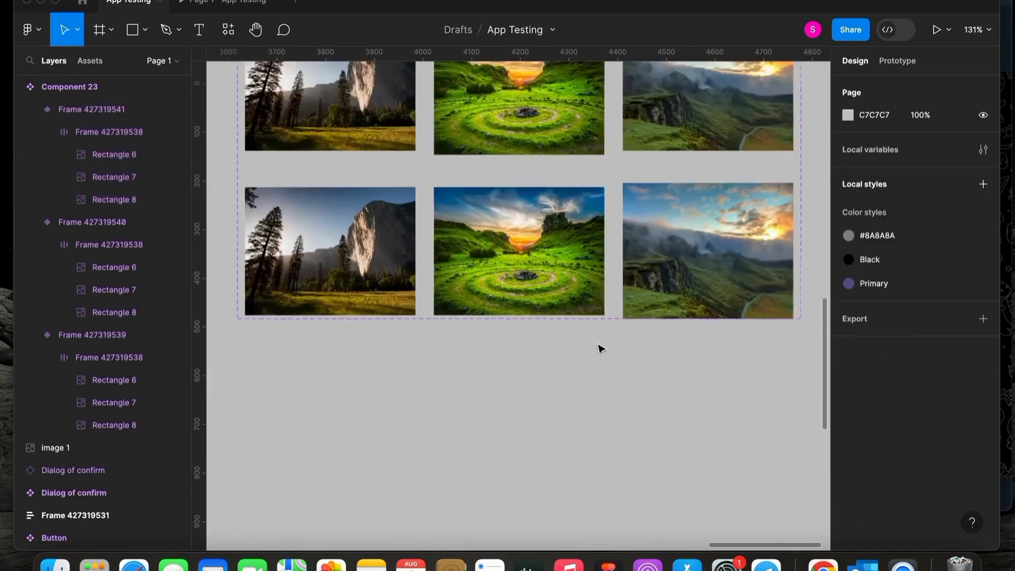
# Extend the component set's lower edge below the third row, giving it a height of 999.
pyautogui.scroll(-3, 363, 301)
pyautogui.scroll(5, 362, 302)
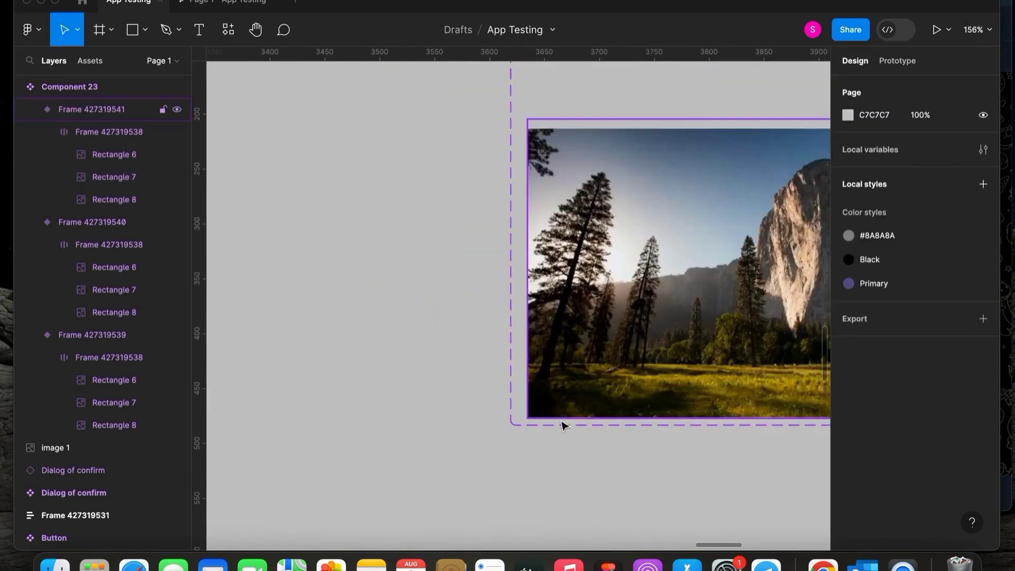
pyautogui.click(568, 425)
pyautogui.moveTo(575, 462); pyautogui.dragTo(567, 448)
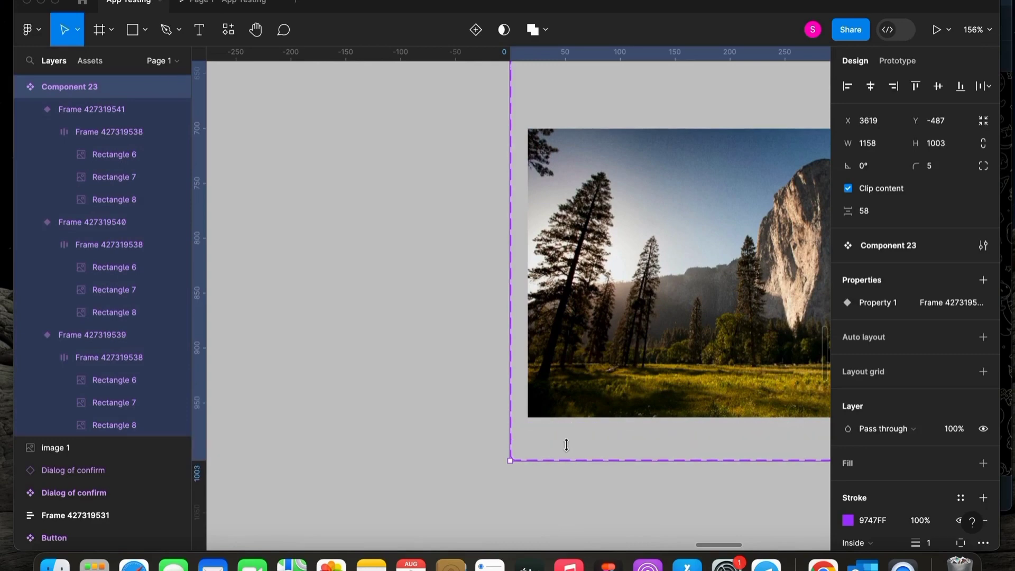
pyautogui.scroll(-5, 567, 448)
pyautogui.scroll(5, 697, 395)
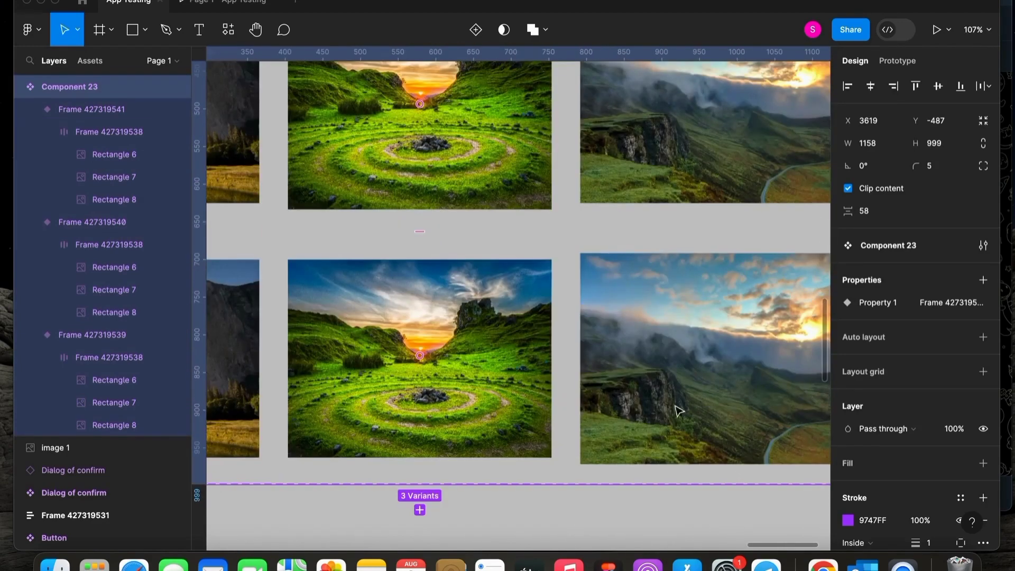
# Fit the lower edge of the third row's variant frame to the bottom of its enlarged cliff photo.
pyautogui.keyDown('super'); pyautogui.click(675, 410); pyautogui.keyUp('super')
pyautogui.scroll(2, 566, 390)
pyautogui.scroll(-3, 510, 438)
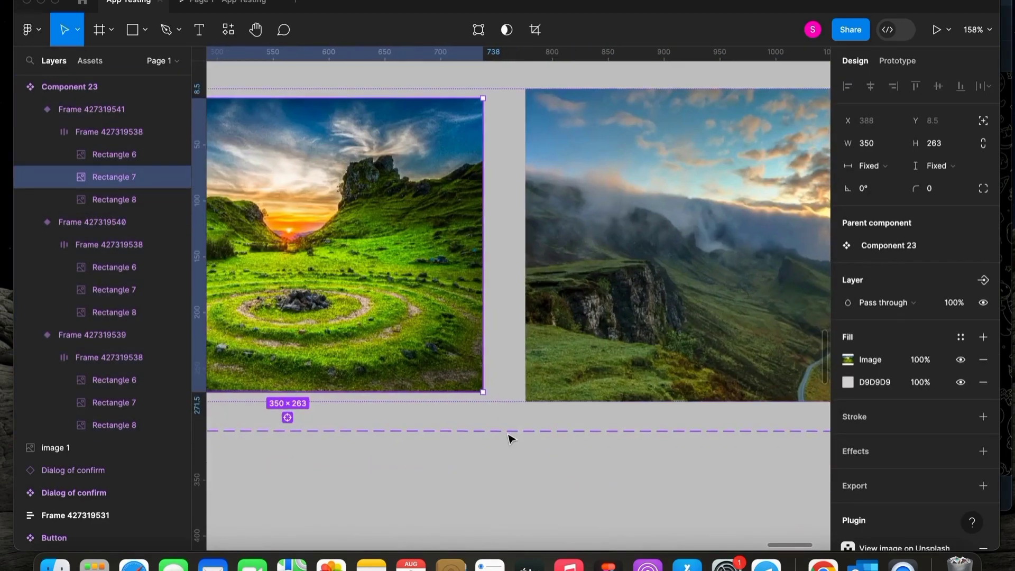
pyautogui.click(515, 395)
pyautogui.moveTo(513, 405); pyautogui.dragTo(513, 401)
pyautogui.click(520, 479)
pyautogui.scroll(-10, 520, 482)
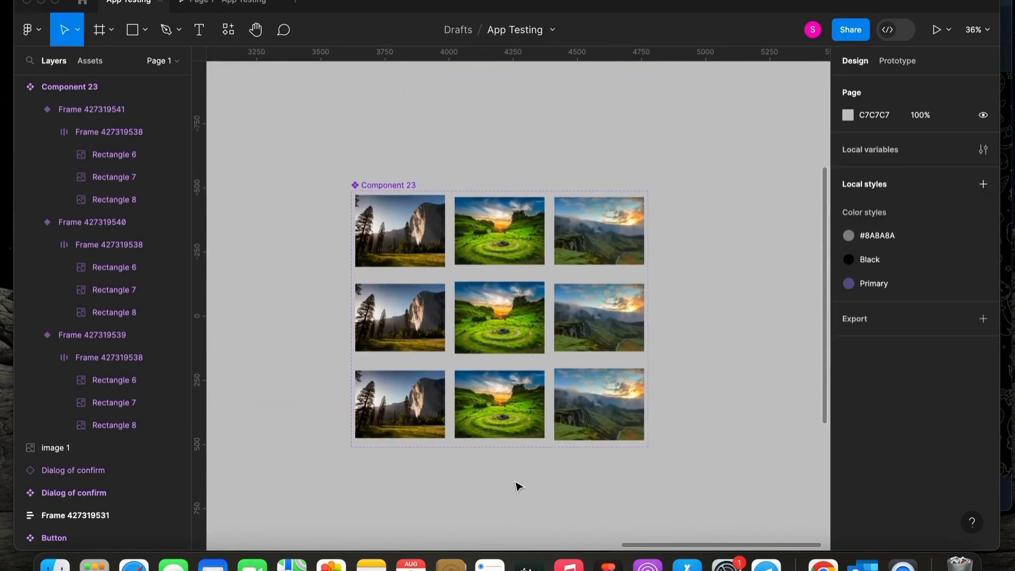
# Shift the second row's inner photo frame left to X -389, so its enlarged green hills photo sits in the first position.
pyautogui.click(447, 326)
pyautogui.doubleClick(446, 326)
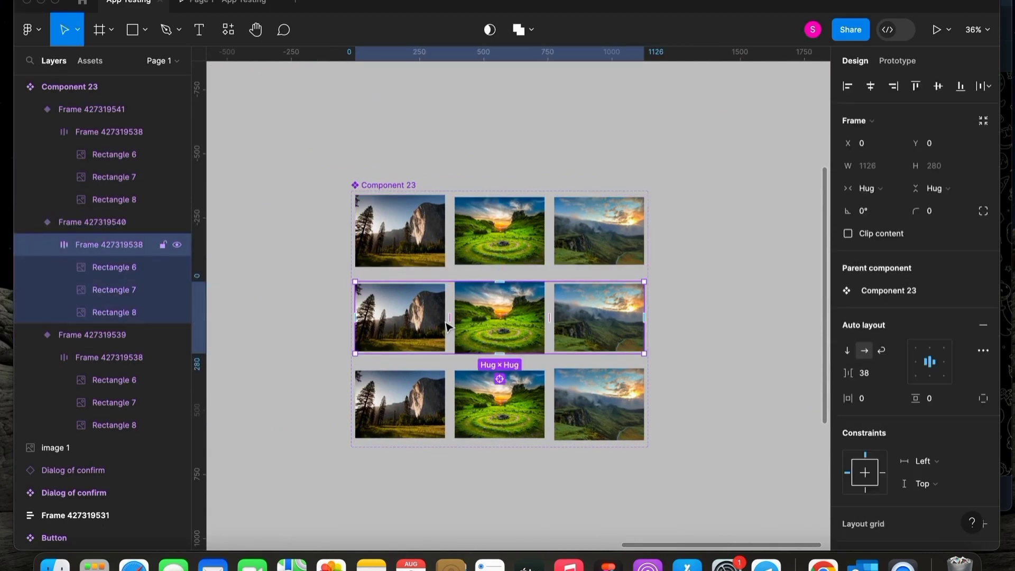
pyautogui.hotkey('shift', 'Left')
pyautogui.hotkey('shift', 'Left')
pyautogui.hotkey('shift', 'Left')
pyautogui.hotkey('shift', 'Left')
pyautogui.hotkey('shift', 'Left')
pyautogui.hotkey('shift', 'Left')
pyautogui.hotkey('shift', 'Left')
pyautogui.hotkey('shift', 'Left')
pyautogui.hotkey('shift', 'Left')
pyautogui.hotkey('shift', 'Left')
pyautogui.hotkey('shift', 'Left')
pyautogui.hotkey('shift', 'Left')
pyautogui.hotkey('shift', 'Left')
pyautogui.hotkey('shift', 'Left')
pyautogui.hotkey('shift', 'Left')
pyautogui.hotkey('shift', 'Left')
pyautogui.hotkey('shift', 'Left')
pyautogui.hotkey('shift', 'Left')
pyautogui.hotkey('shift', 'Left')
pyautogui.hotkey('shift', 'Left')
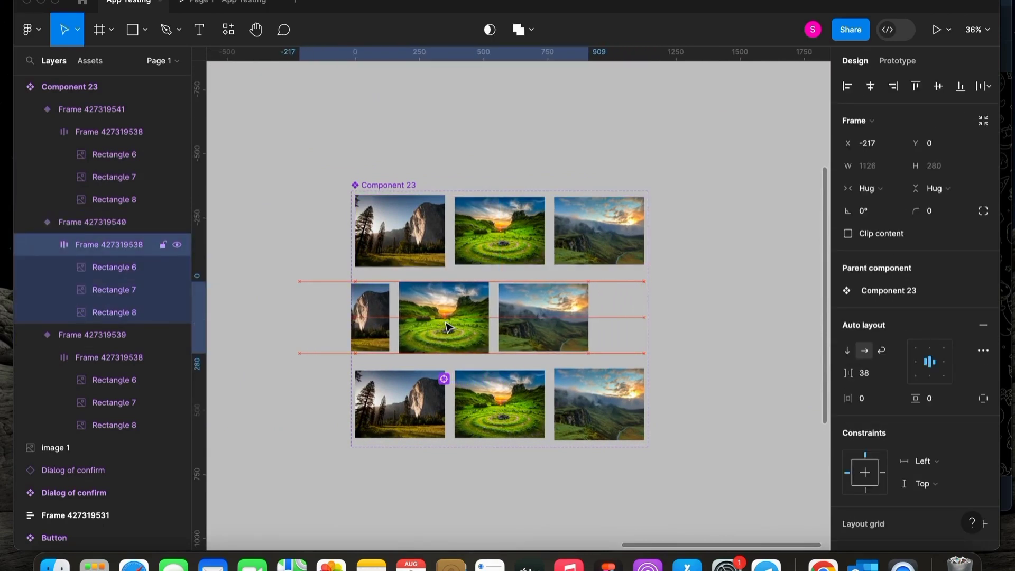
pyautogui.hotkey('shift', 'Left')
pyautogui.hotkey('shift', 'Left')
pyautogui.hotkey('shift', 'Left')
pyautogui.hotkey('shift', 'Left')
pyautogui.hotkey('shift', 'Left')
pyautogui.hotkey('shift', 'Left')
pyautogui.hotkey('shift', 'Left')
pyautogui.hotkey('shift', 'Left')
pyautogui.hotkey('shift', 'Left')
pyautogui.hotkey('shift', 'Left')
pyautogui.hotkey('shift', 'Left')
pyautogui.hotkey('shift', 'Left')
pyautogui.hotkey('shift', 'Left')
pyautogui.hotkey('shift', 'Left')
pyautogui.hotkey('shift', 'Left')
pyautogui.hotkey('shift', 'Left')
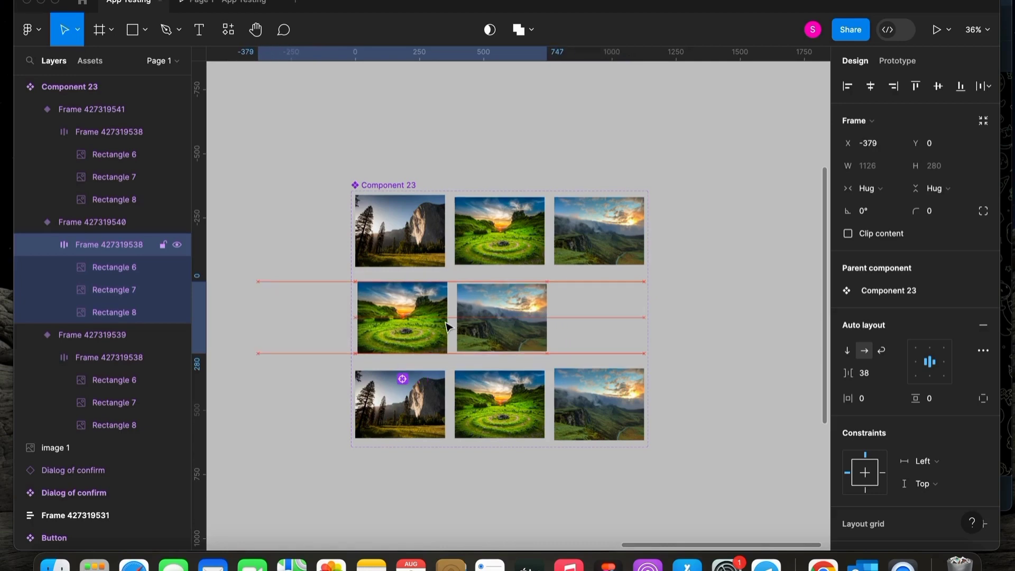
pyautogui.scroll(10, 352, 312)
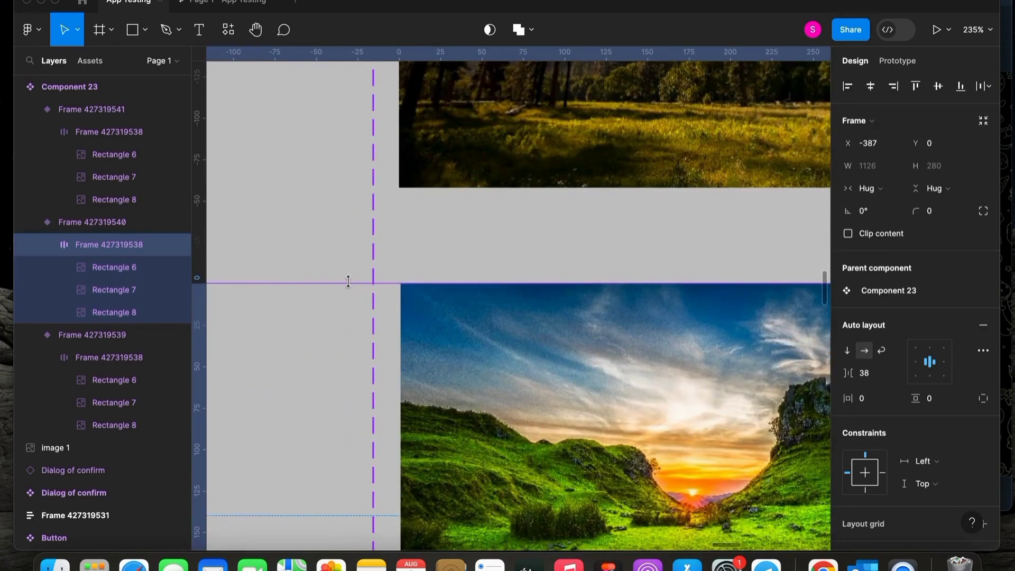
pyautogui.press('Left')
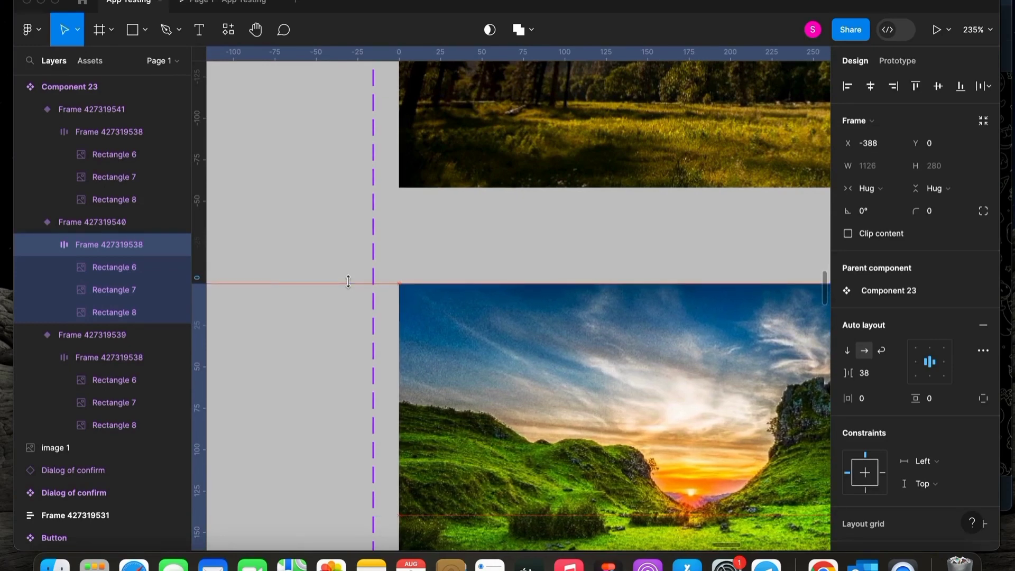
pyautogui.press('Left')
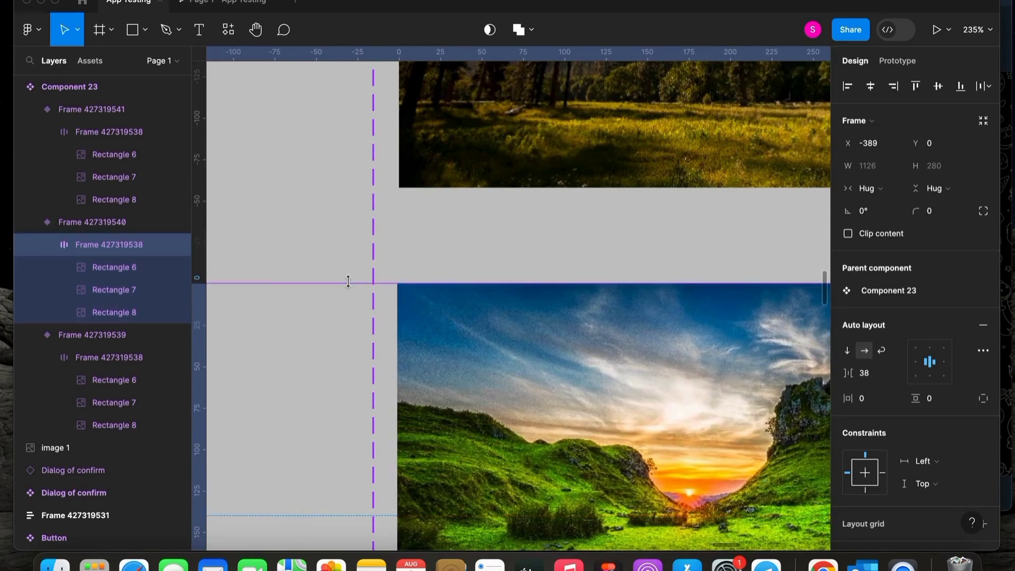
# Shift the third row's inner photo frame left to X -776, so its enlarged cliff photo sits in the first position.
pyautogui.scroll(-2, 351, 285)
pyautogui.scroll(-4, 351, 286)
pyautogui.scroll(-4, 454, 395)
pyautogui.scroll(-2, 502, 391)
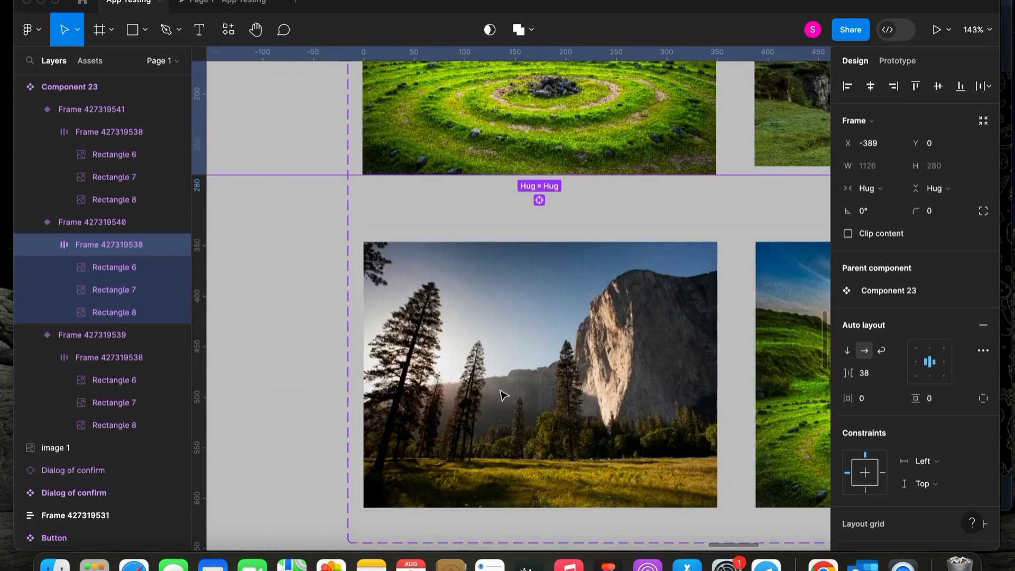
pyautogui.click(507, 396)
pyautogui.click(507, 396)
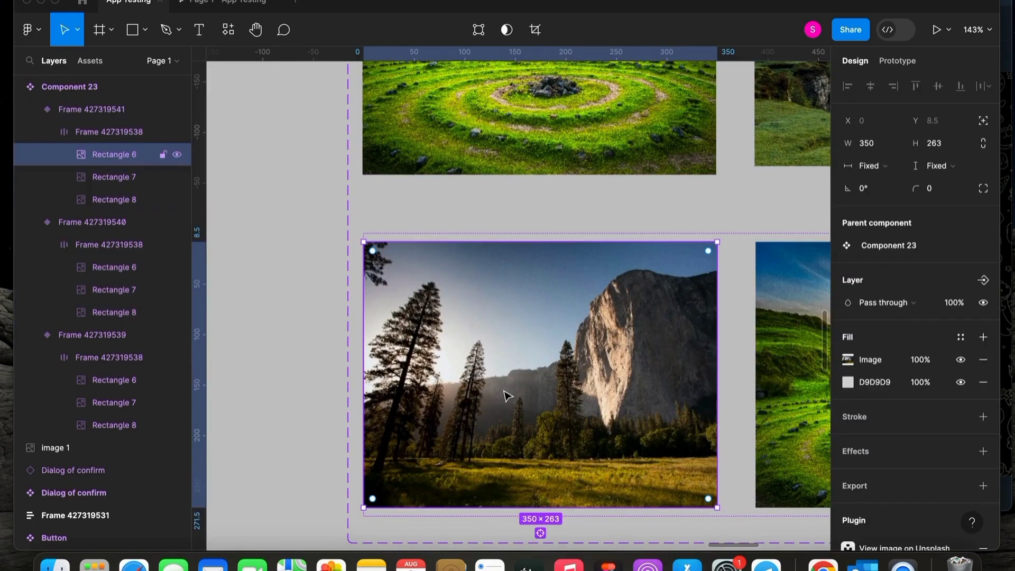
pyautogui.click(737, 350)
pyautogui.scroll(-5, 746, 356)
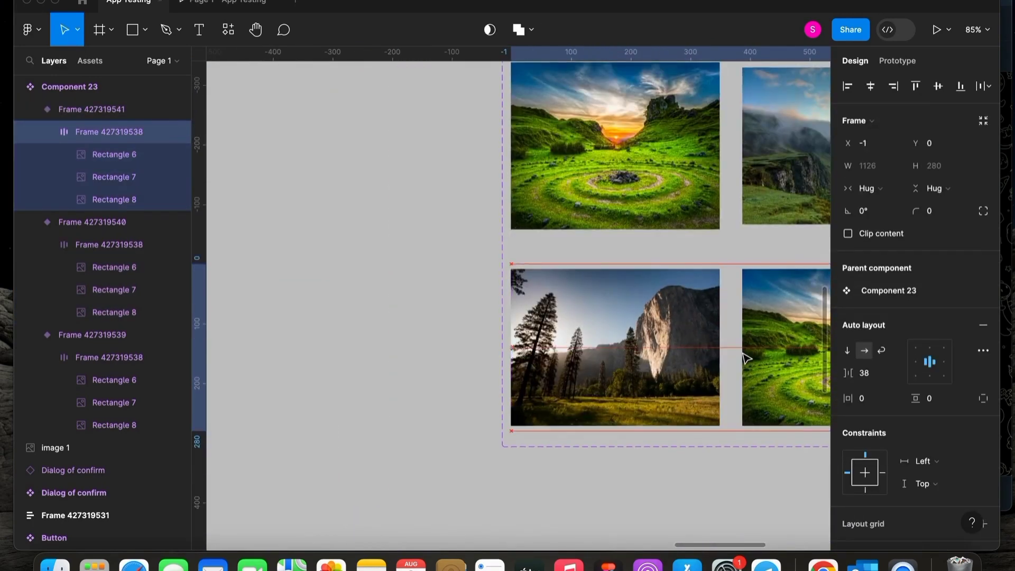
pyautogui.hotkey('shift', 'Left')
pyautogui.hotkey('shift', 'Left')
pyautogui.hotkey('shift', 'Left')
pyautogui.hotkey('shift', 'Left')
pyautogui.hotkey('shift', 'Left')
pyautogui.hotkey('shift', 'Left')
pyautogui.hotkey('shift', 'Left')
pyautogui.hotkey('shift', 'Left')
pyautogui.hotkey('shift', 'Left')
pyautogui.hotkey('shift', 'Left')
pyautogui.hotkey('shift', 'Left')
pyautogui.hotkey('shift', 'Left')
pyautogui.hotkey('shift', 'Left')
pyautogui.hotkey('shift', 'Left')
pyautogui.hotkey('shift', 'Left')
pyautogui.hotkey('shift', 'Left')
pyautogui.hotkey('shift', 'Left')
pyautogui.hotkey('shift', 'Left')
pyautogui.hotkey('shift', 'Left')
pyautogui.hotkey('shift', 'Left')
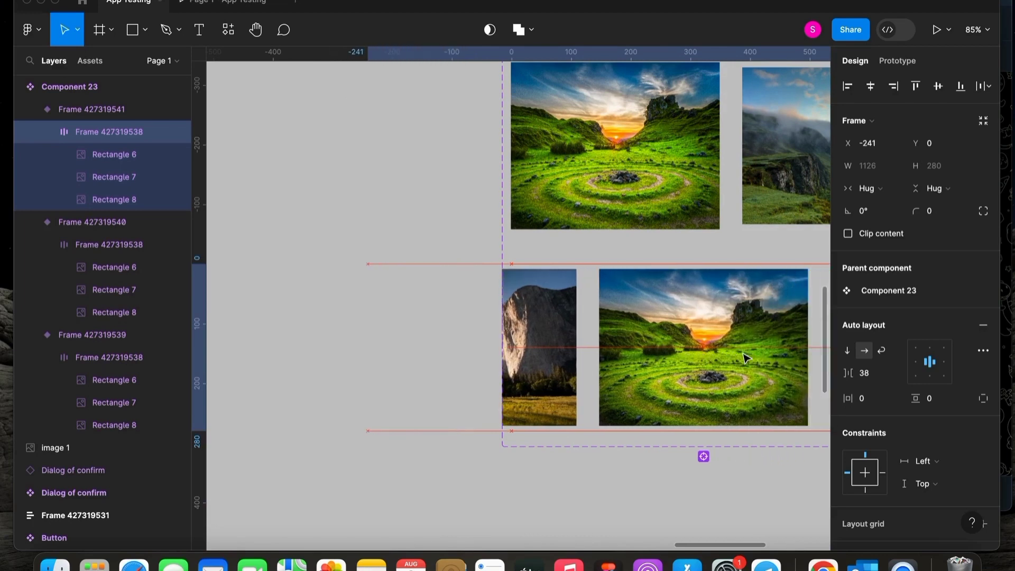
pyautogui.hotkey('shift', 'Left')
pyautogui.hotkey('shift', 'Left')
pyautogui.hotkey('shift', 'Left')
pyautogui.hotkey('shift', 'Left')
pyautogui.hotkey('shift', 'Left')
pyautogui.hotkey('shift', 'Left')
pyautogui.hotkey('shift', 'Left')
pyautogui.hotkey('shift', 'Left')
pyautogui.hotkey('shift', 'Left')
pyautogui.hotkey('shift', 'Left')
pyautogui.hotkey('shift', 'Left')
pyautogui.hotkey('shift', 'Left')
pyautogui.hotkey('shift', 'Left')
pyautogui.hotkey('shift', 'Left')
pyautogui.hotkey('shift', 'Left')
pyautogui.hotkey('shift', 'Left')
pyautogui.hotkey('shift', 'Left')
pyautogui.hotkey('shift', 'Left')
pyautogui.hotkey('shift', 'Left')
pyautogui.hotkey('shift', 'Left')
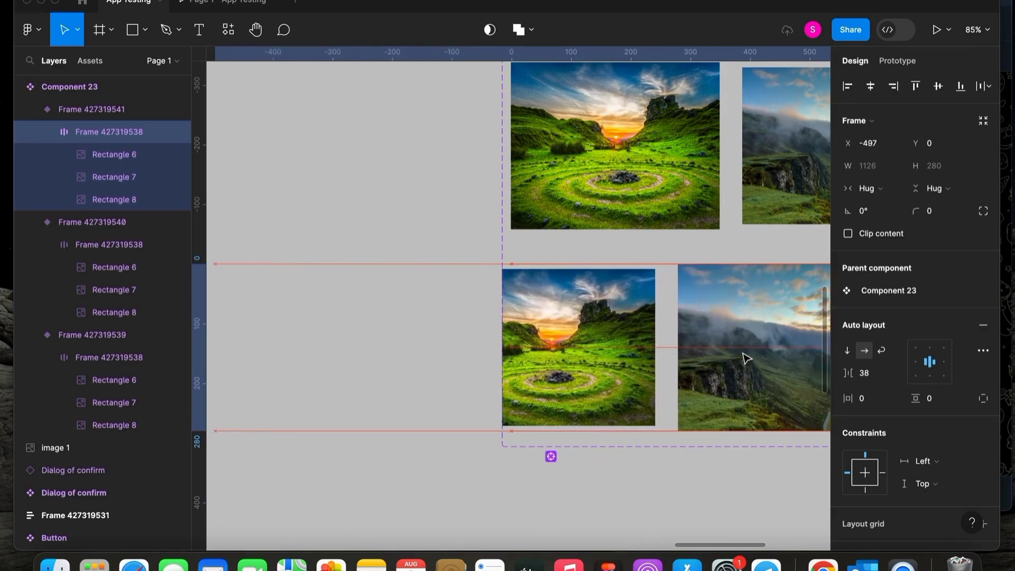
pyautogui.hotkey('shift', 'Left')
pyautogui.hotkey('shift', 'Left')
pyautogui.hotkey('shift', 'Left')
pyautogui.hotkey('shift', 'Left')
pyautogui.hotkey('shift', 'Left')
pyautogui.hotkey('shift', 'Left')
pyautogui.hotkey('shift', 'Left')
pyautogui.hotkey('shift', 'Left')
pyautogui.hotkey('shift', 'Left')
pyautogui.hotkey('shift', 'Left')
pyautogui.hotkey('shift', 'Left')
pyautogui.hotkey('shift', 'Left')
pyautogui.hotkey('shift', 'Left')
pyautogui.hotkey('shift', 'Left')
pyautogui.hotkey('shift', 'Left')
pyautogui.hotkey('shift', 'Left')
pyautogui.hotkey('shift', 'Left')
pyautogui.hotkey('shift', 'Left')
pyautogui.hotkey('shift', 'Left')
pyautogui.hotkey('shift', 'Left')
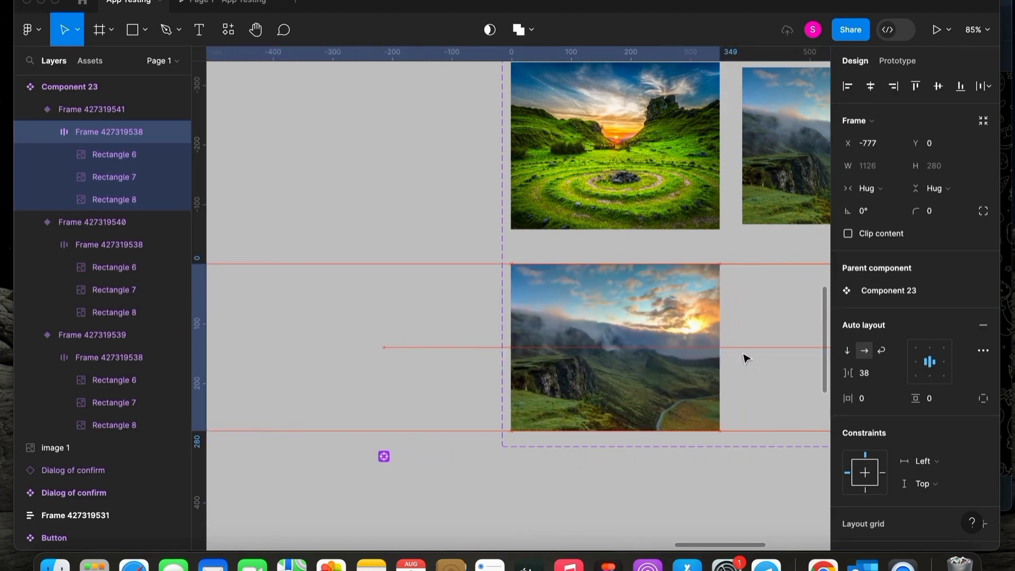
pyautogui.press('Right')
pyautogui.hscroll(3, 742, 365)
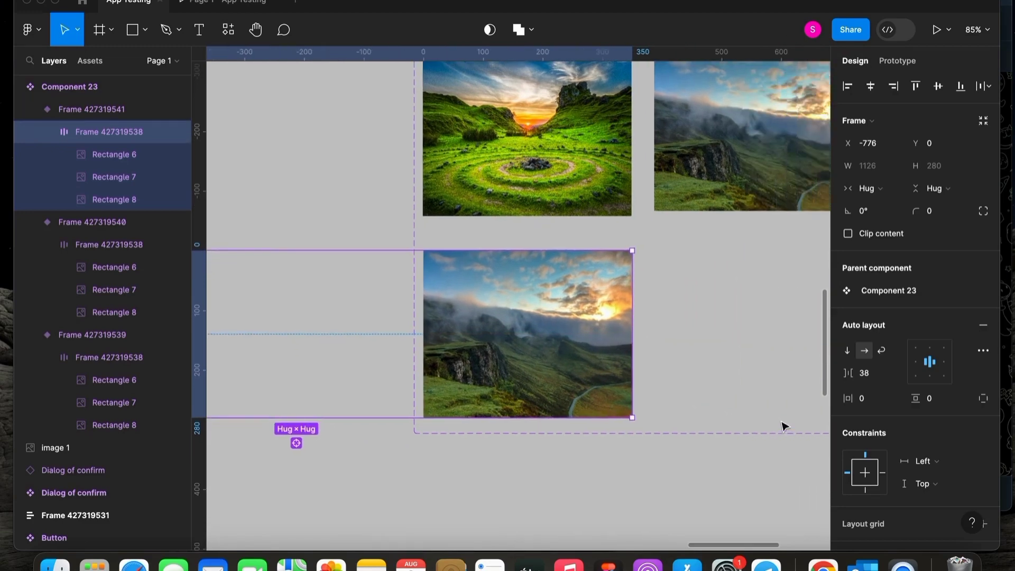
pyautogui.scroll(-5, 729, 375)
pyautogui.click(727, 378)
pyautogui.scroll(-4, 728, 377)
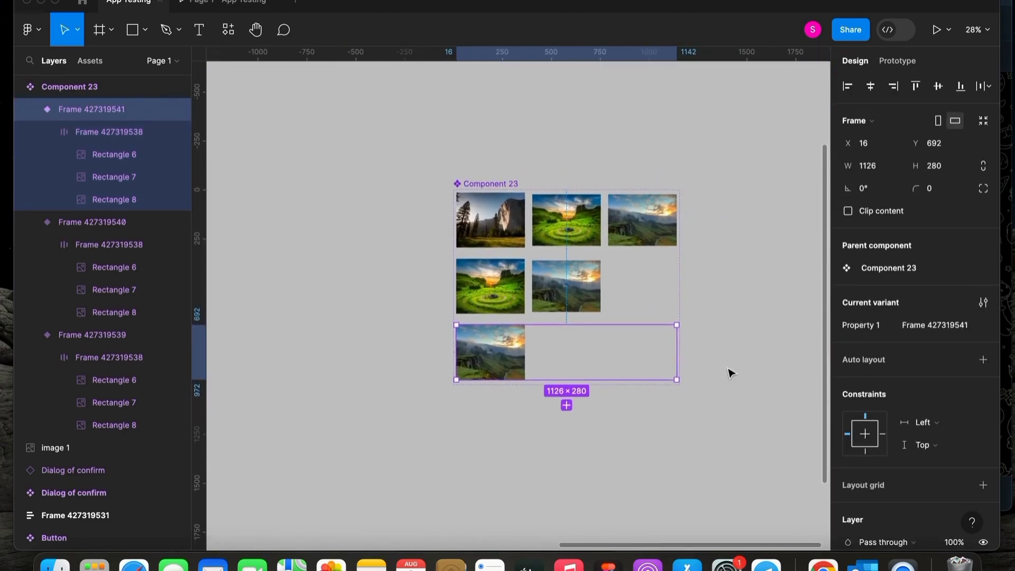
pyautogui.press('Escape')
pyautogui.scroll(2, 634, 292)
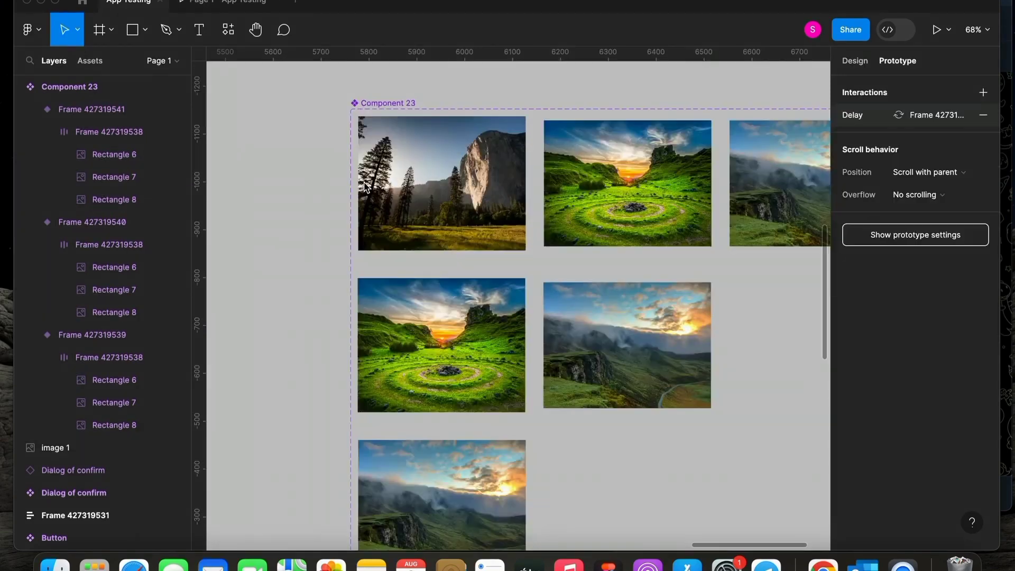
# Link the first row's variant to the second row's with a Change to interaction triggered after a delay of 1000 ms.
pyautogui.scroll(3, 364, 191)
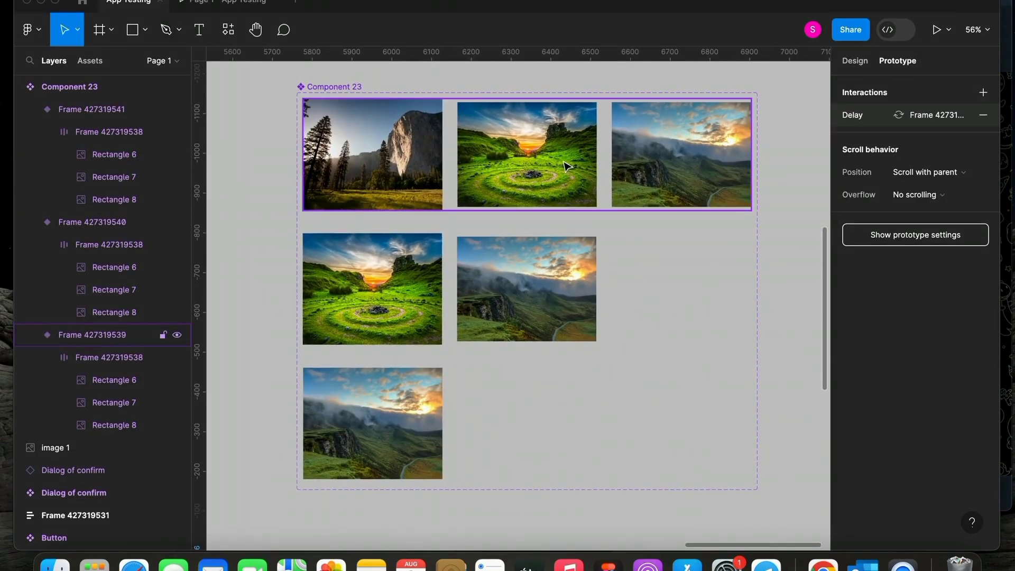
pyautogui.click(512, 190)
pyautogui.moveTo(527, 211); pyautogui.dragTo(528, 238)
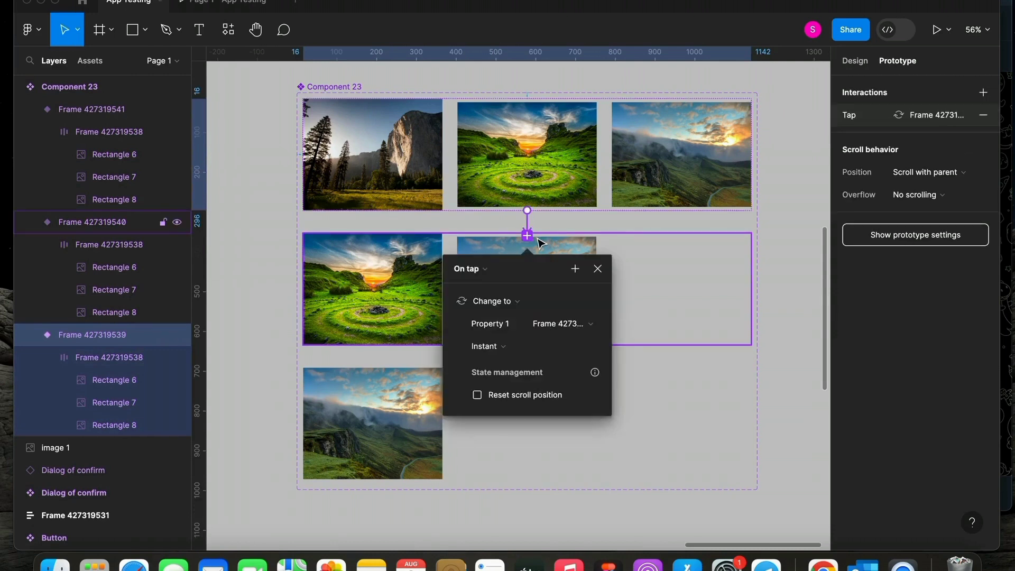
pyautogui.click(468, 268)
pyautogui.click(476, 444)
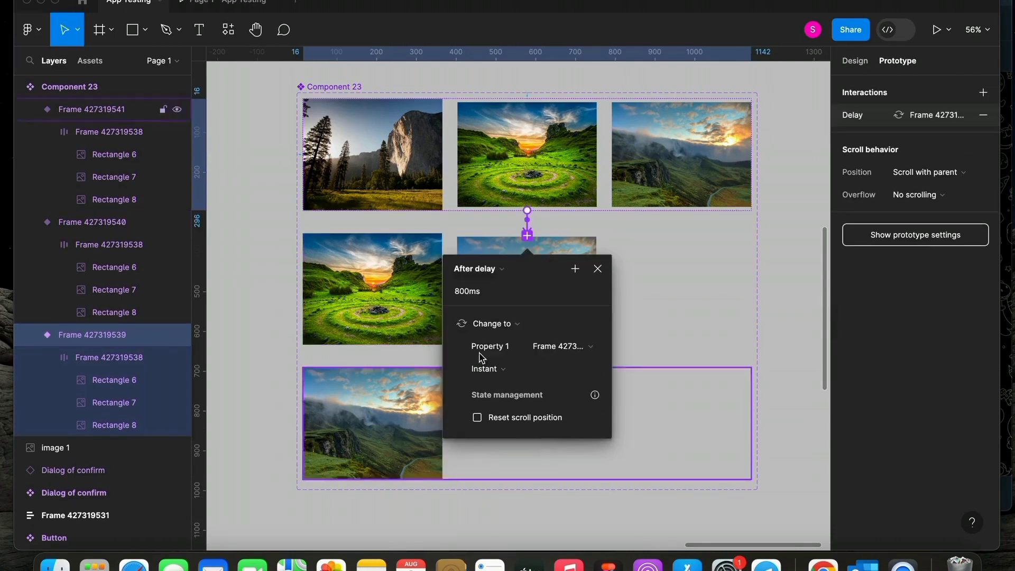
pyautogui.click(483, 298)
pyautogui.write('100')
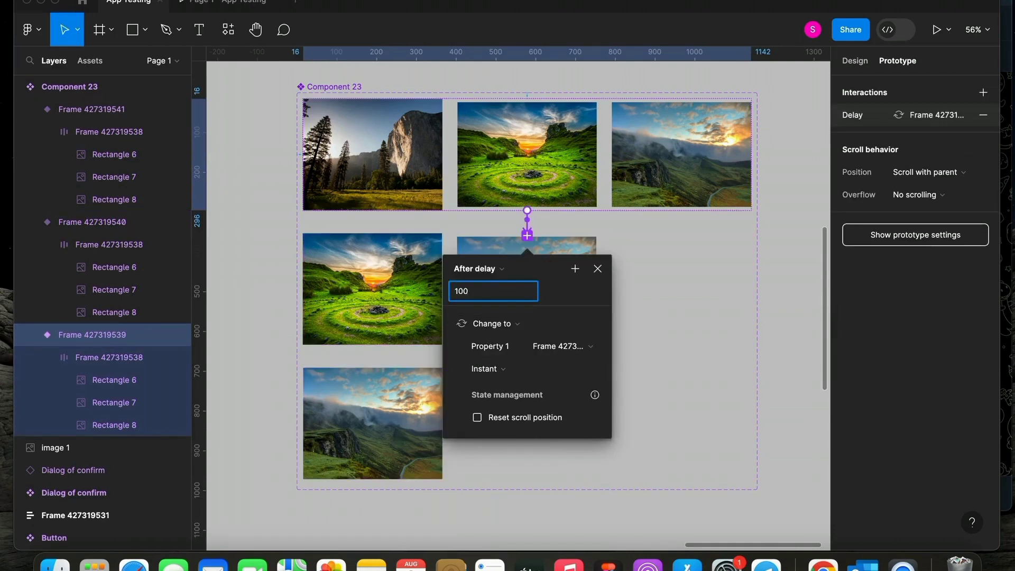
pyautogui.write('0')
pyautogui.press('Return')
# Set the animation of the first row's interaction to Smart animate.
pyautogui.click(486, 368)
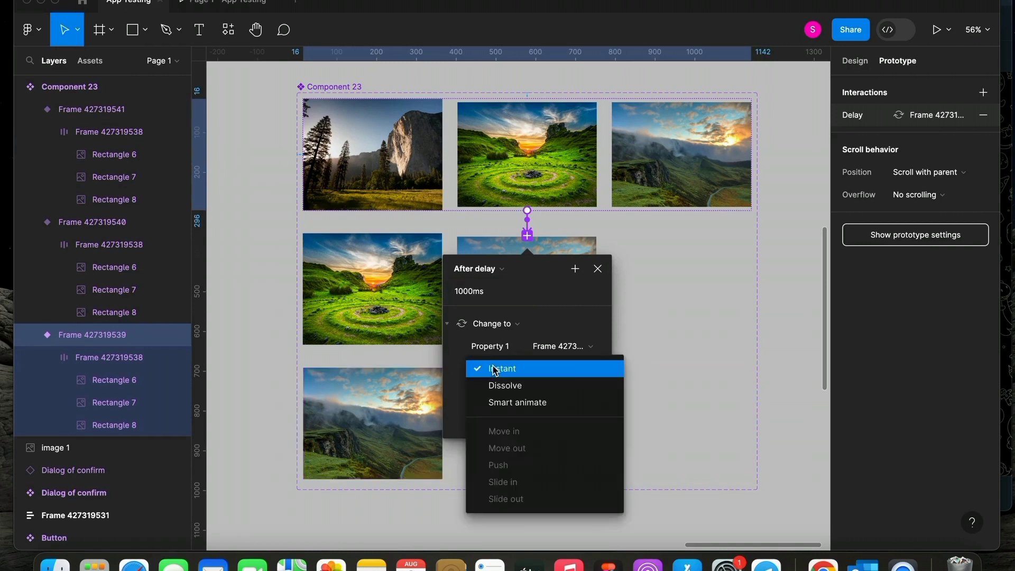
pyautogui.click(524, 405)
pyautogui.click(507, 392)
pyautogui.click(529, 408)
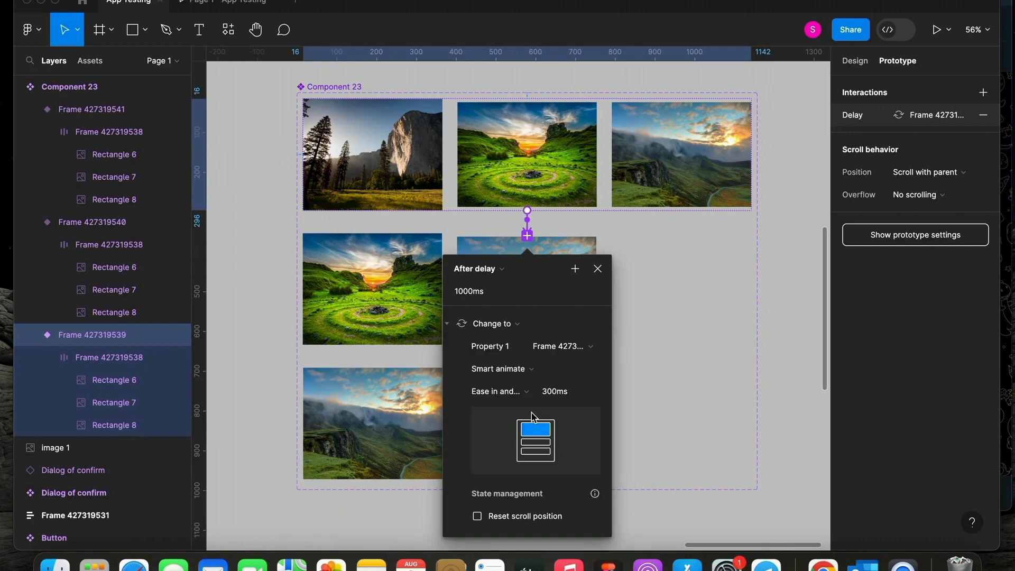
# Link the second row's variant to the third row's with a prototype interaction using the After delay trigger.
pyautogui.scroll(-3, 607, 399)
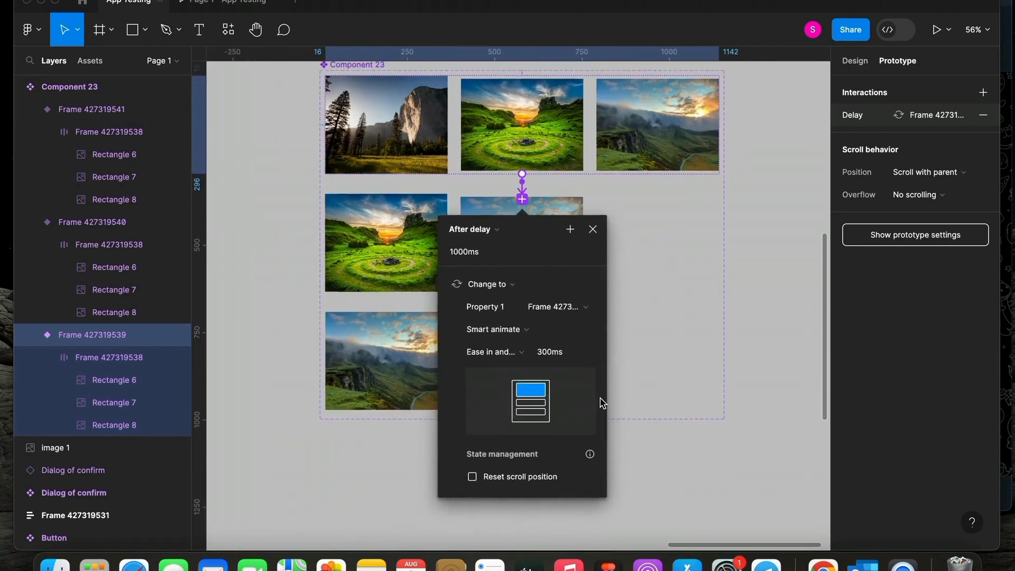
pyautogui.scroll(-2, 602, 403)
pyautogui.click(412, 290)
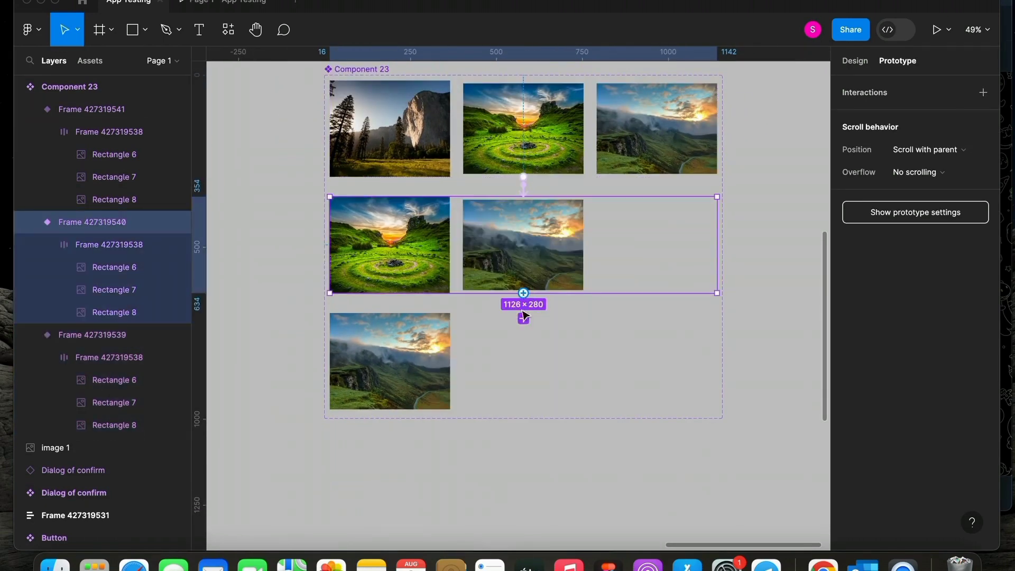
pyautogui.moveTo(523, 316); pyautogui.dragTo(523, 317)
pyautogui.click(476, 348)
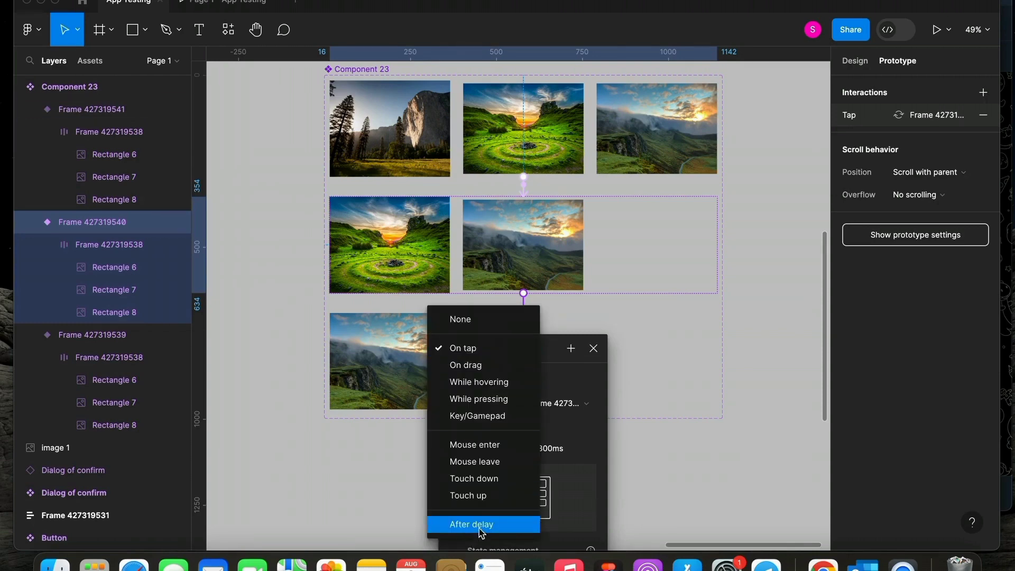
pyautogui.click(481, 526)
# Link the third row's variant back to the first row's with a prototype interaction using the After delay trigger.
pyautogui.scroll(-3, 625, 428)
pyautogui.click(623, 292)
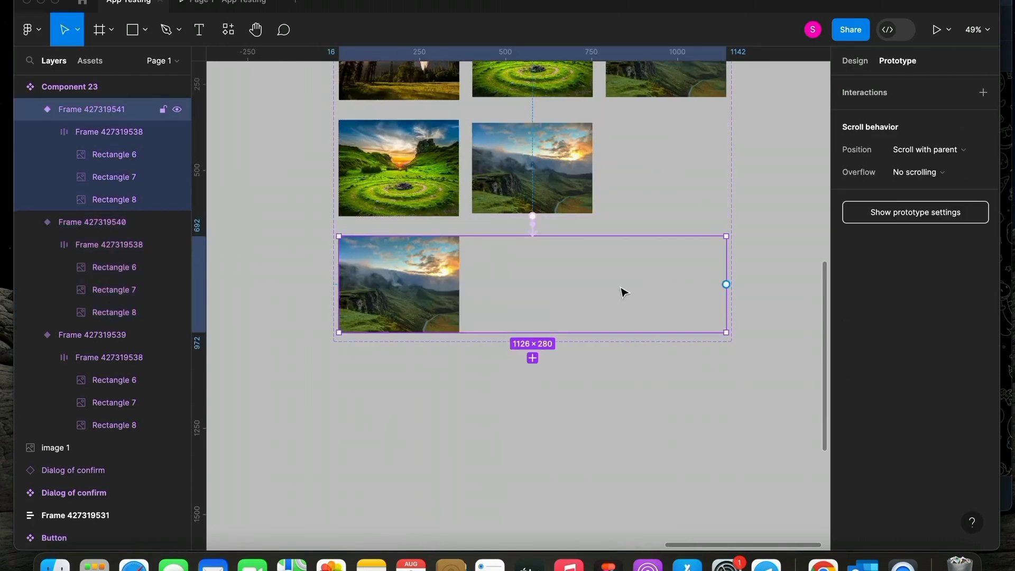
pyautogui.moveTo(554, 189); pyautogui.dragTo(555, 190)
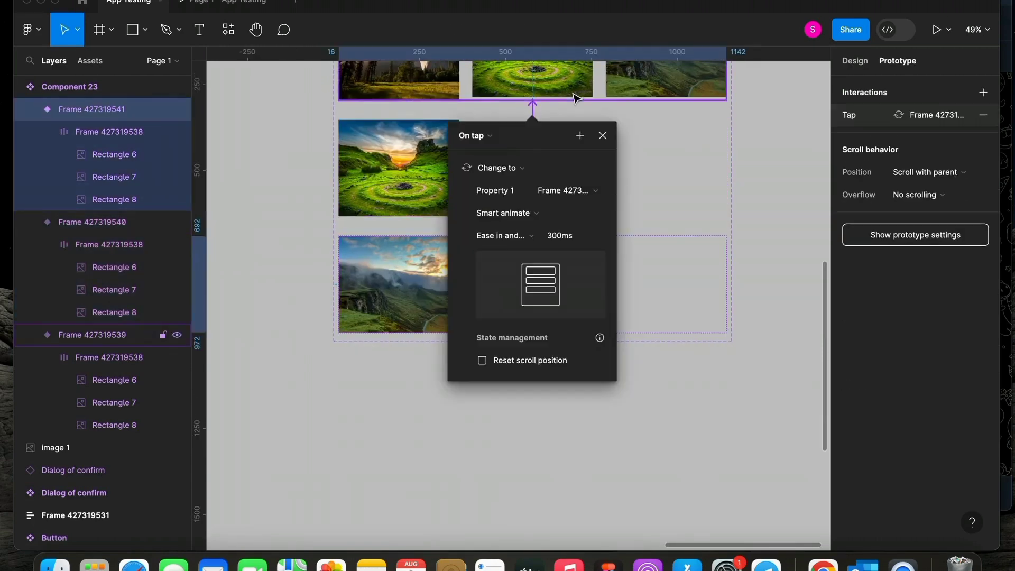
pyautogui.click(479, 136)
pyautogui.click(491, 311)
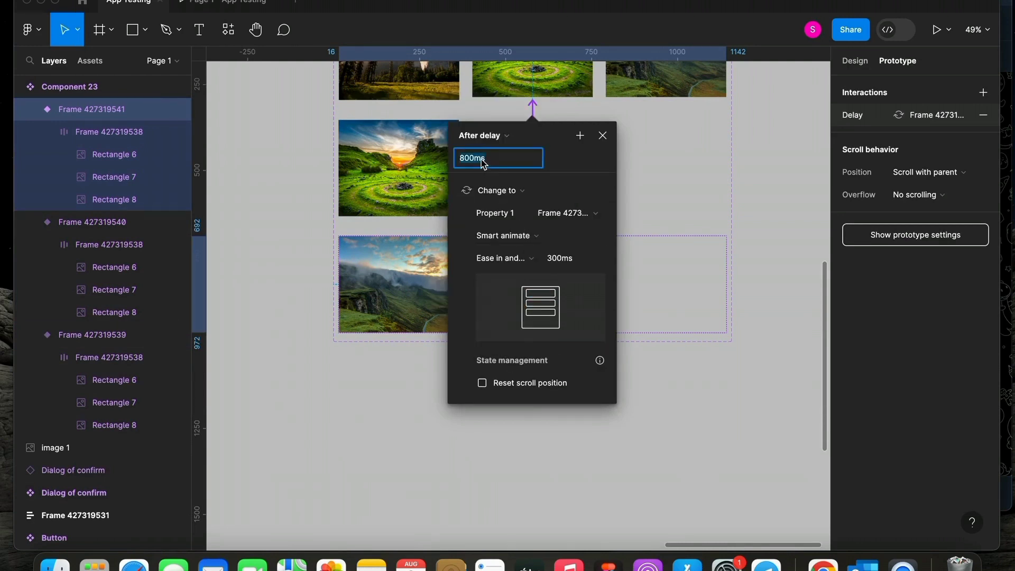
pyautogui.click(636, 383)
# Set the delay of the second row's interaction to 1000 ms.
pyautogui.click(533, 227)
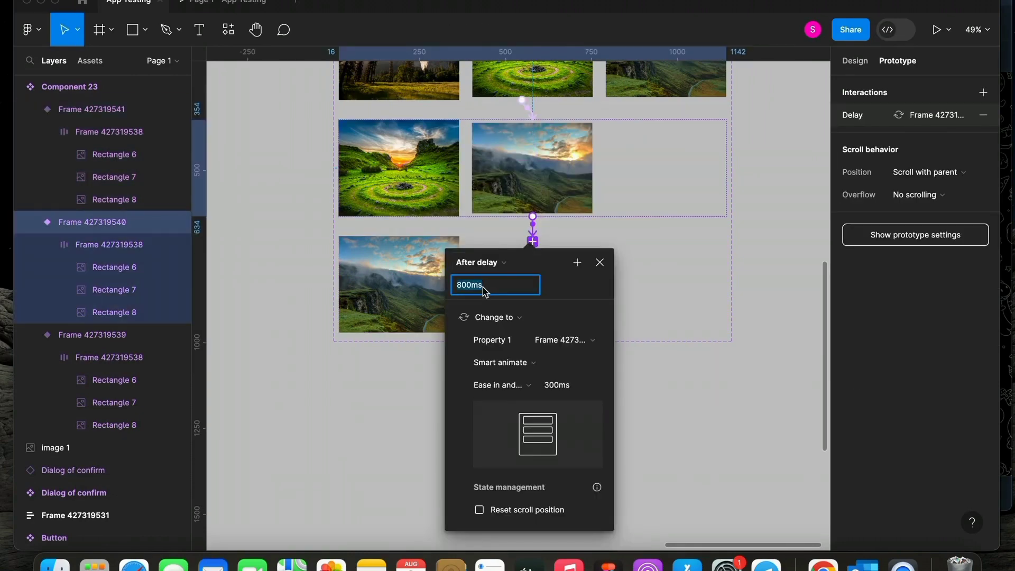
pyautogui.write('1000')
pyautogui.press('Return')
pyautogui.click(702, 514)
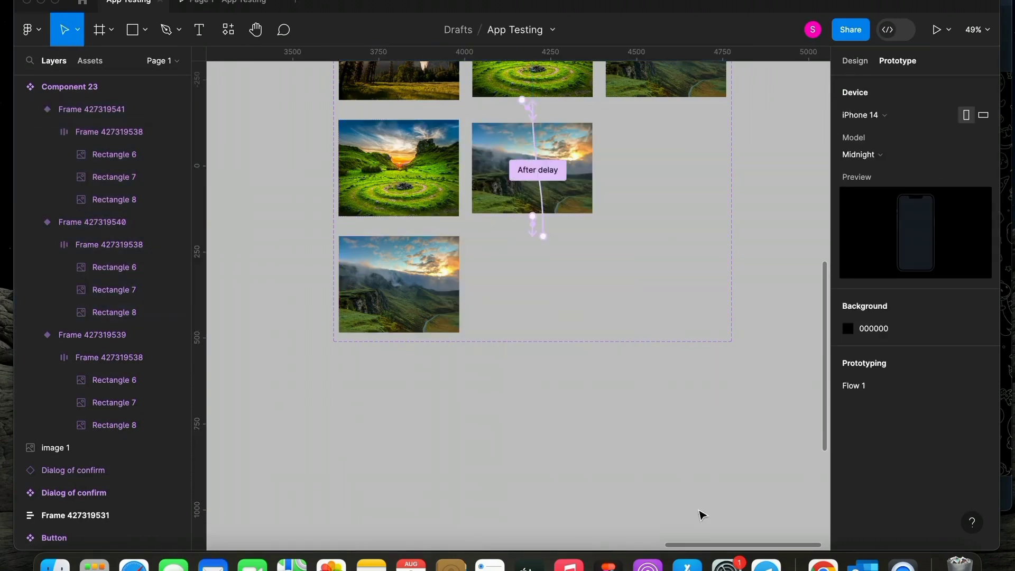
pyautogui.hotkey('shift', '1')
pyautogui.hscroll(3, 701, 514)
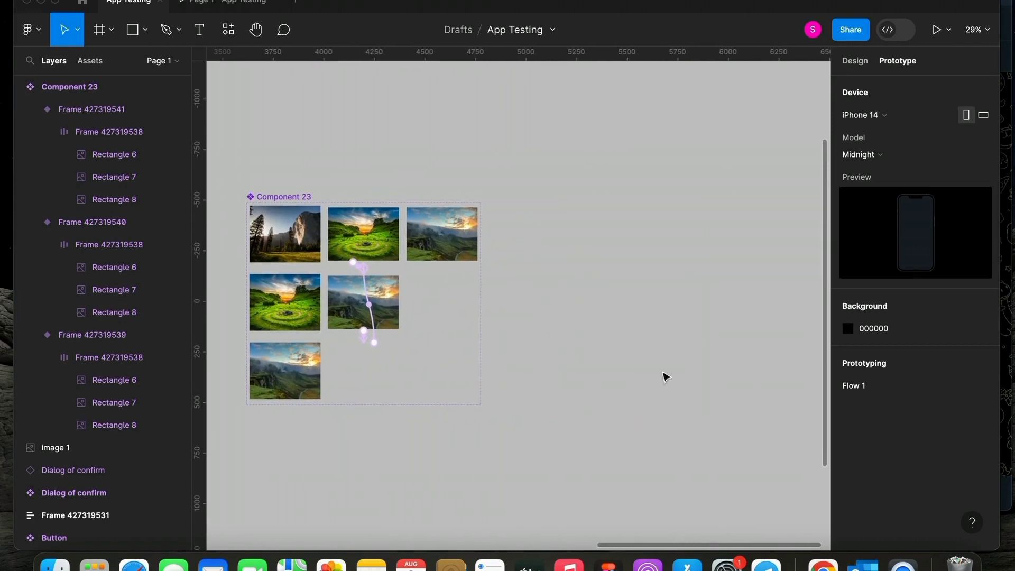
# Create a new frame beside the carousel component set and apply the iPhone 14 size, 390 × 844.
pyautogui.scroll(3, 665, 377)
pyautogui.press('f')
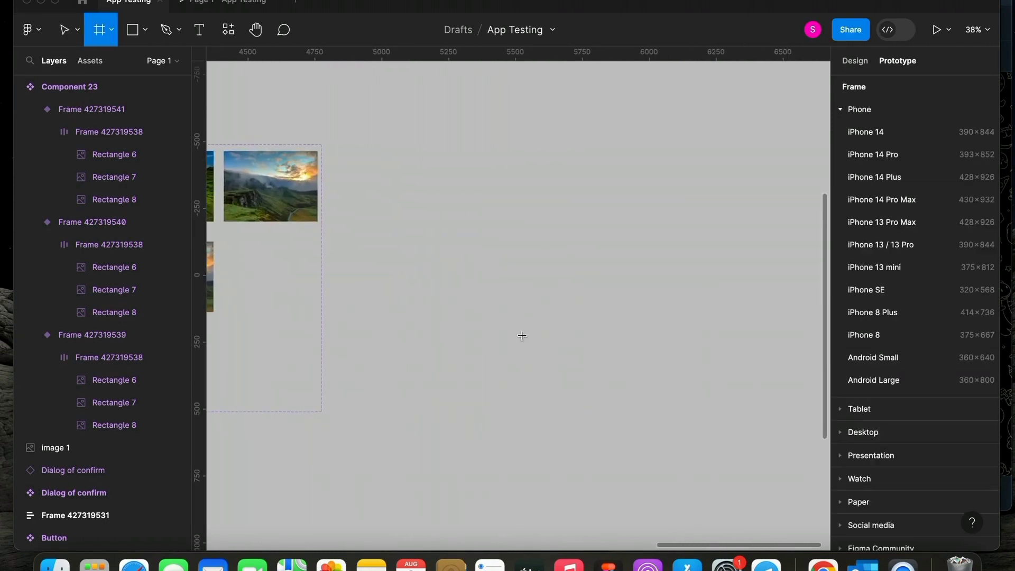
pyautogui.click(506, 158)
pyautogui.click(855, 61)
pyautogui.click(856, 120)
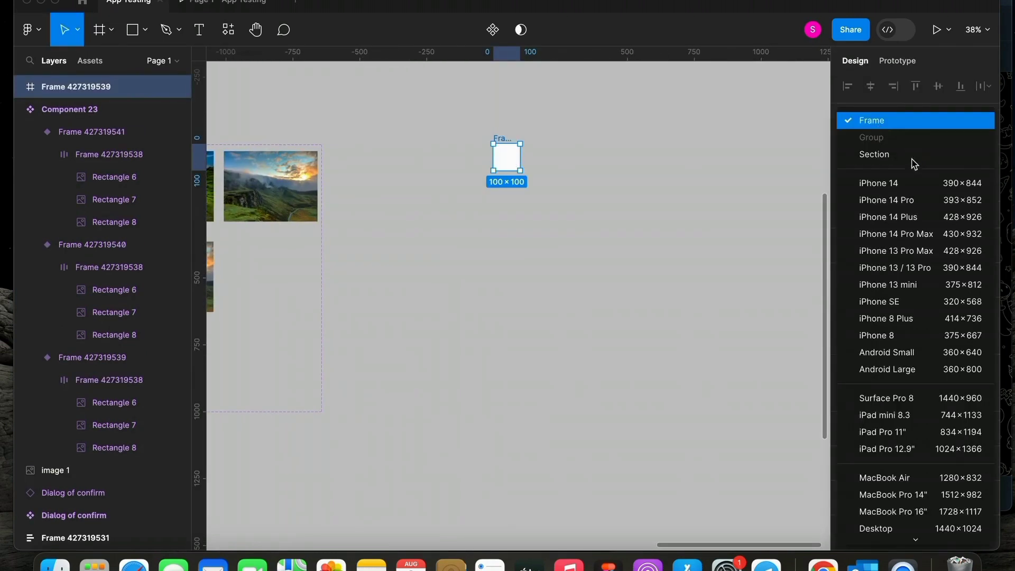
pyautogui.click(898, 184)
pyautogui.hscroll(2, 547, 202)
pyautogui.click(610, 188)
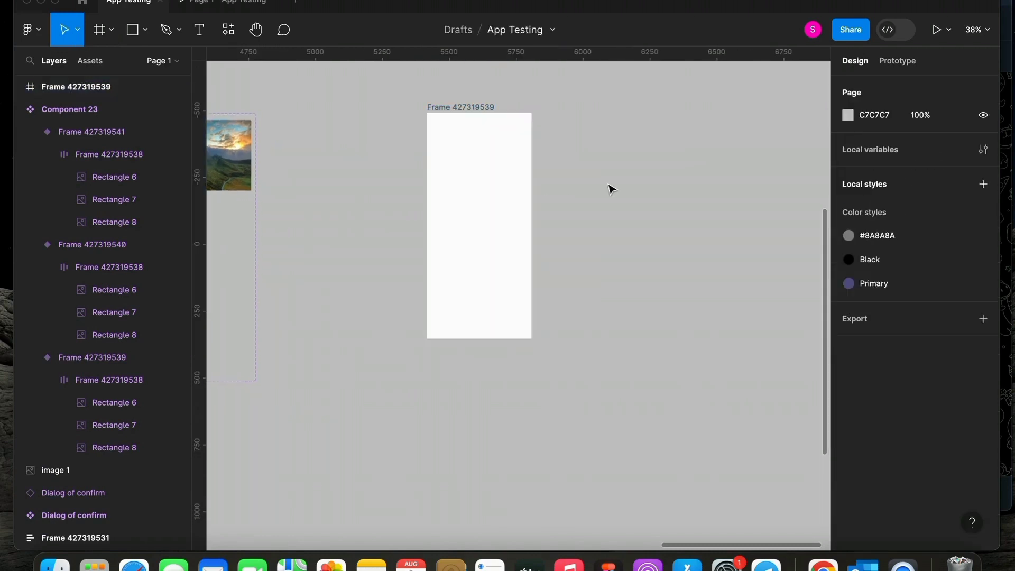
# Add a layout grid of 4 columns to the phone frame, with a margin of 16 and a gutter of 16.
pyautogui.rightClick(464, 201)
pyautogui.press('Escape')
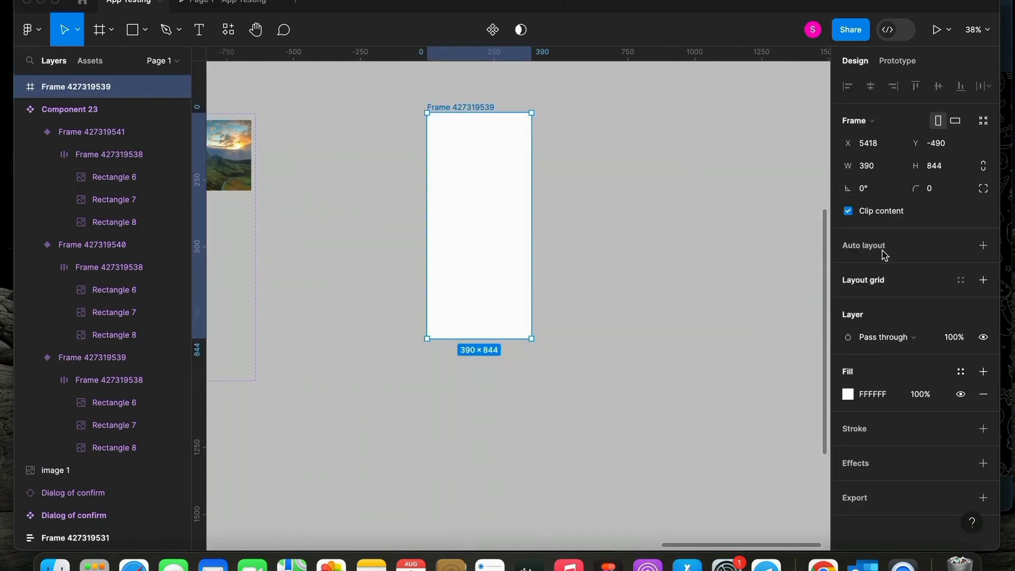
pyautogui.click(879, 280)
pyautogui.click(848, 302)
pyautogui.click(679, 301)
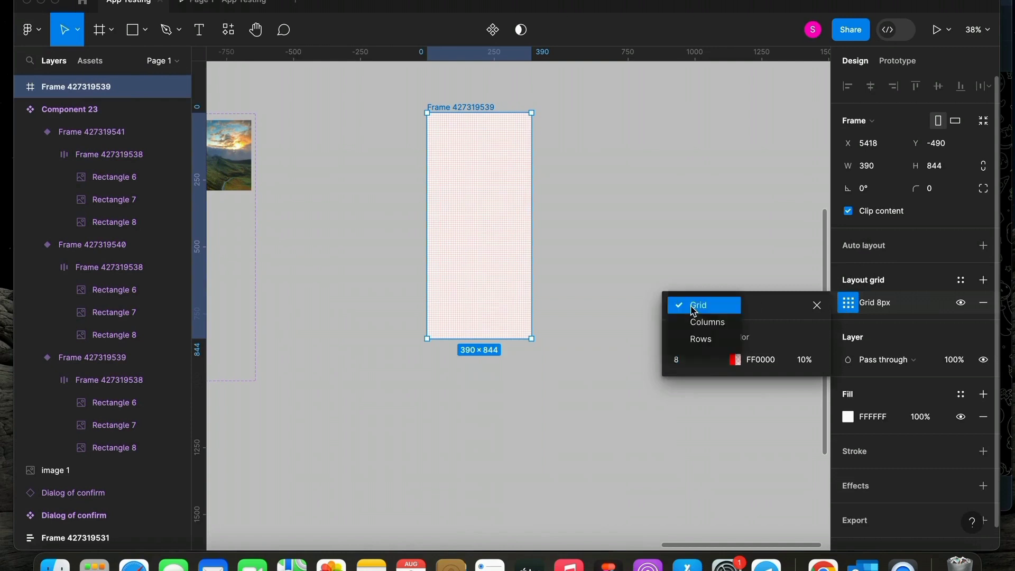
pyautogui.click(692, 319)
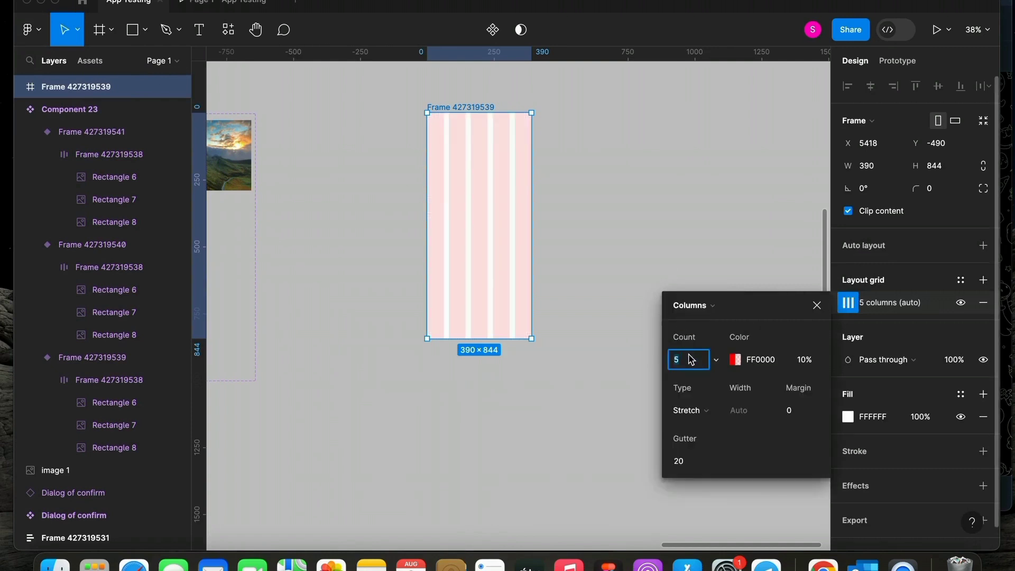
pyautogui.click(798, 416)
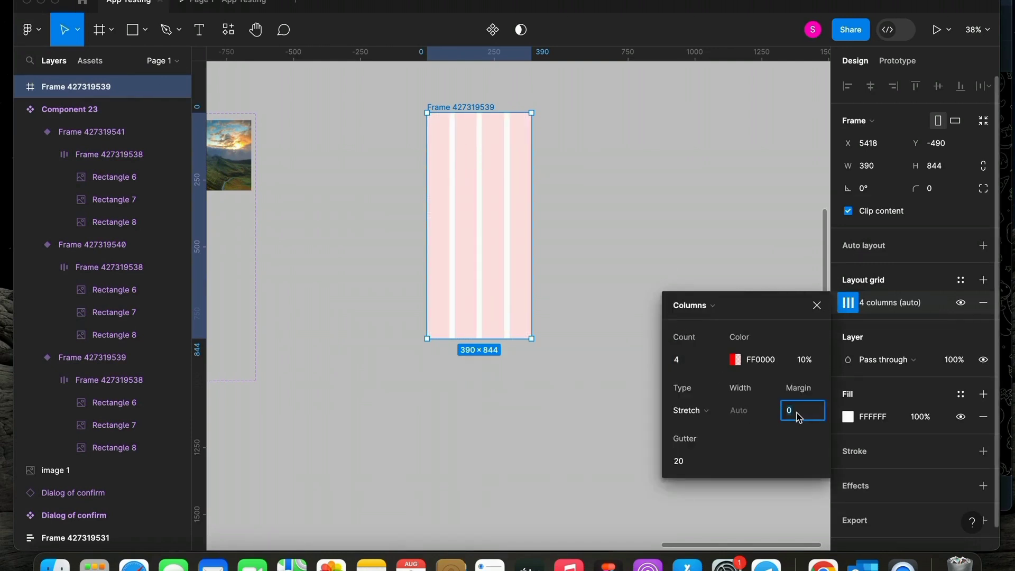
pyautogui.click(685, 458)
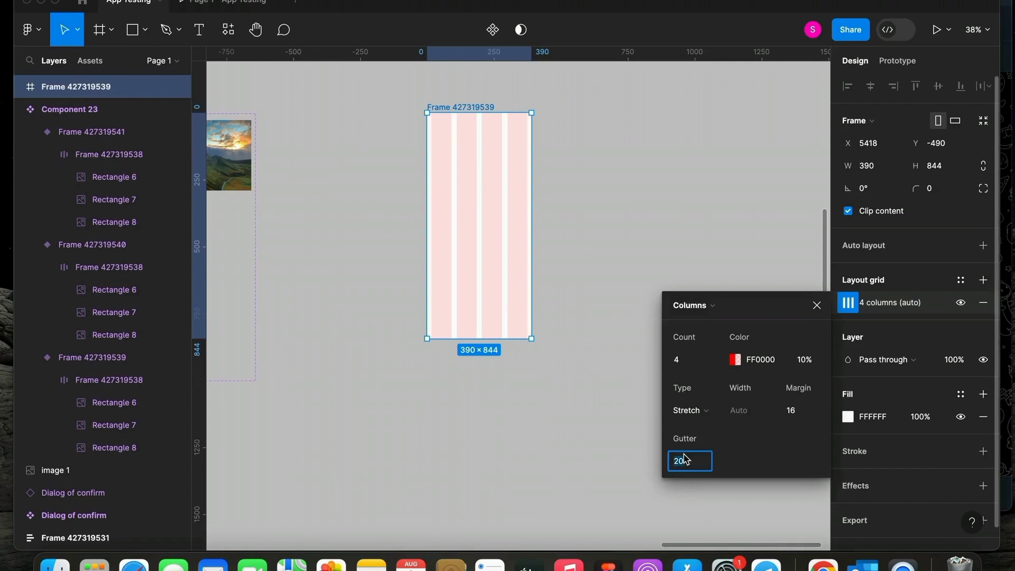
pyautogui.write('16')
pyautogui.click(572, 453)
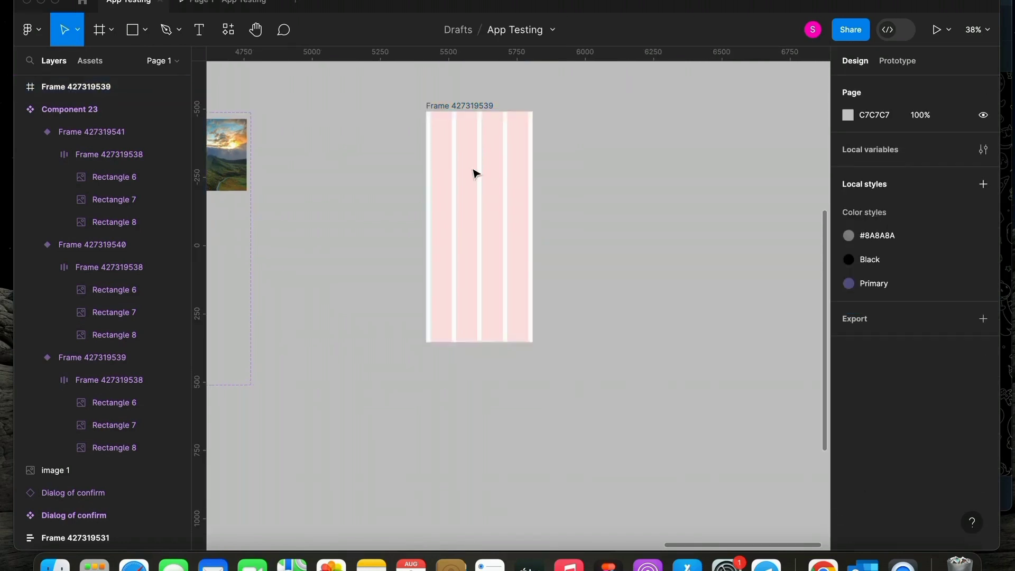
# Copy the first-row variant of the carousel component set.
pyautogui.scroll(3, 474, 169)
pyautogui.hscroll(-5, 451, 175)
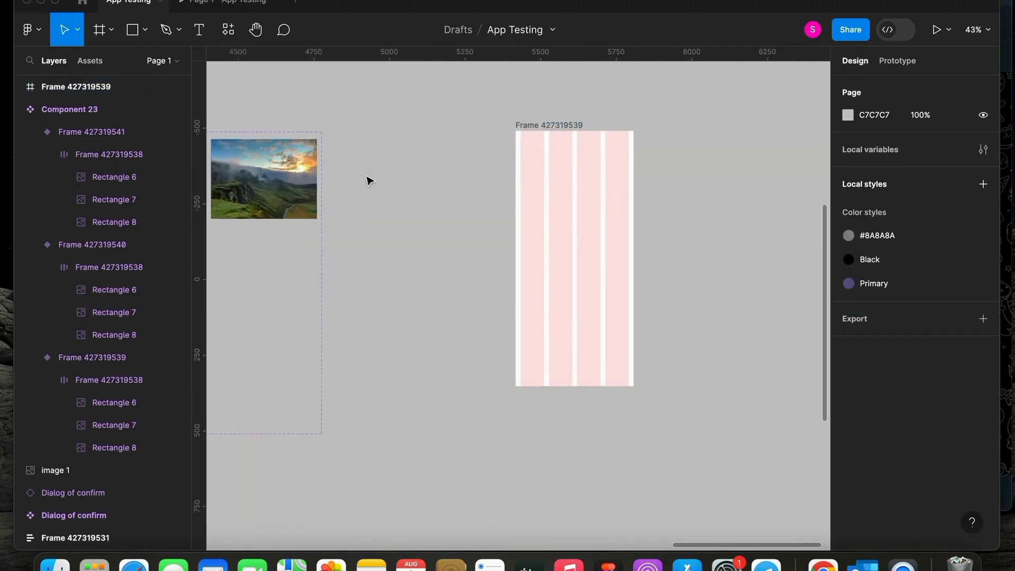
pyautogui.click(299, 186)
pyautogui.hotkey('ctrl', 'c')
pyautogui.hotkey('ctrl', 'v')
pyautogui.scroll(3, 671, 295)
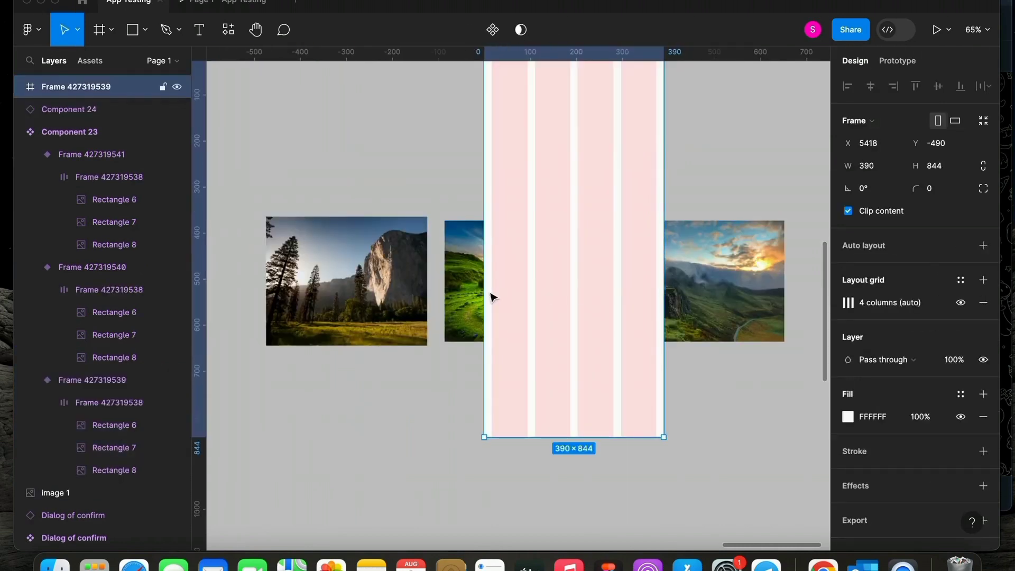
pyautogui.click(408, 294)
pyautogui.press('Delete')
# Hide the phone frame's layout grid and paste the carousel instance into the frame.
pyautogui.scroll(4, 598, 315)
pyautogui.click(598, 314)
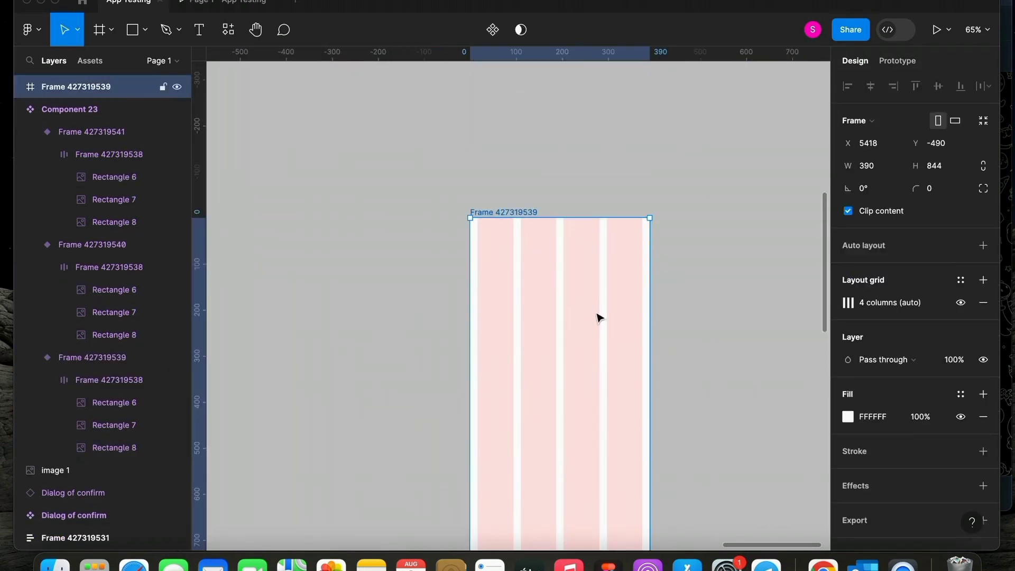
pyautogui.scroll(-3, 598, 315)
pyautogui.click(960, 302)
pyautogui.scroll(1, 595, 320)
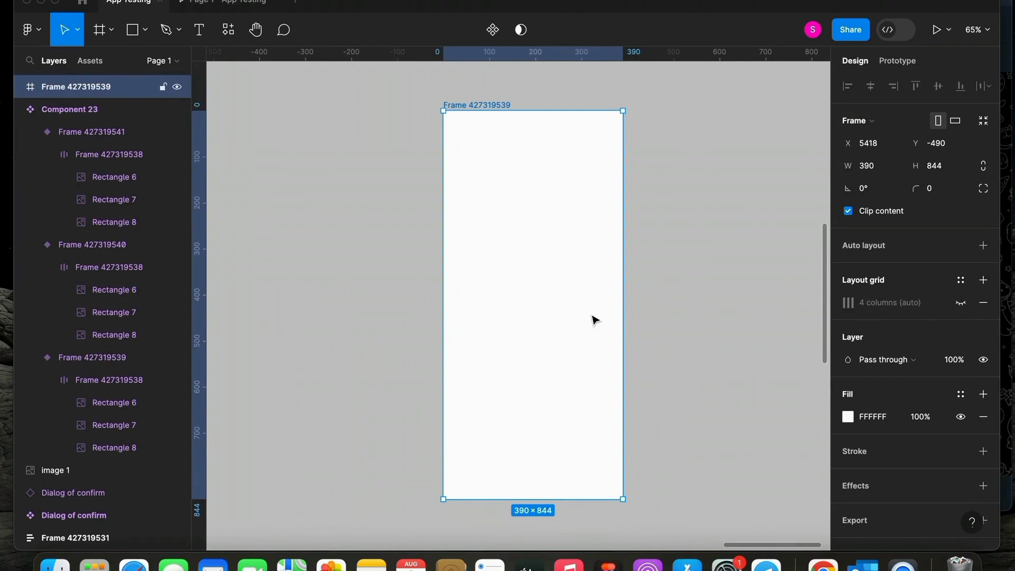
pyautogui.press('super+v')
pyautogui.click(870, 86)
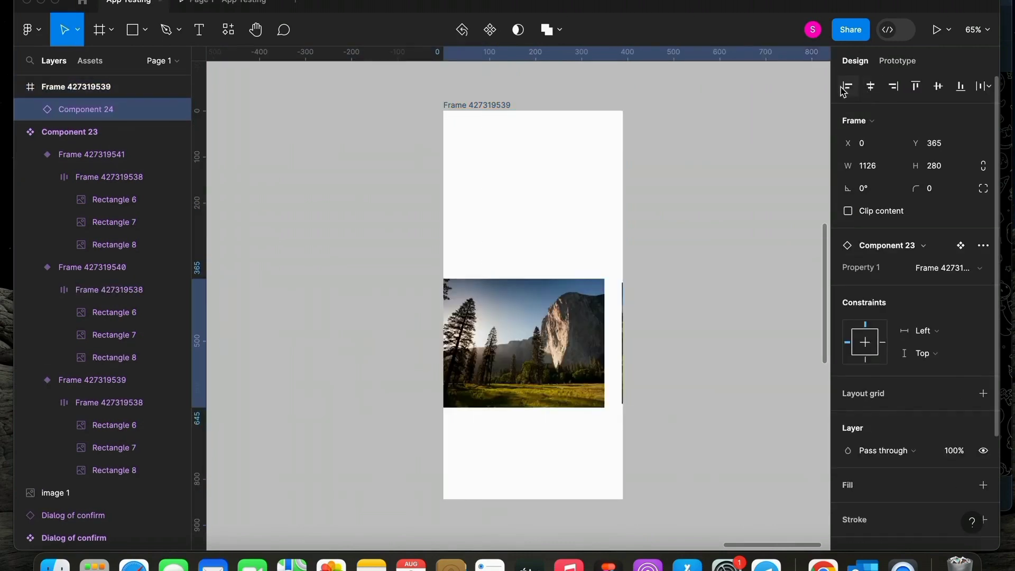
# Show the phone frame's layout grid and move the carousel instance up to the first column's edge, at about X 16, Y 65.
pyautogui.click(505, 108)
pyautogui.click(960, 302)
pyautogui.moveTo(565, 365); pyautogui.dragTo(520, 250)
pyautogui.scroll(5, 573, 213)
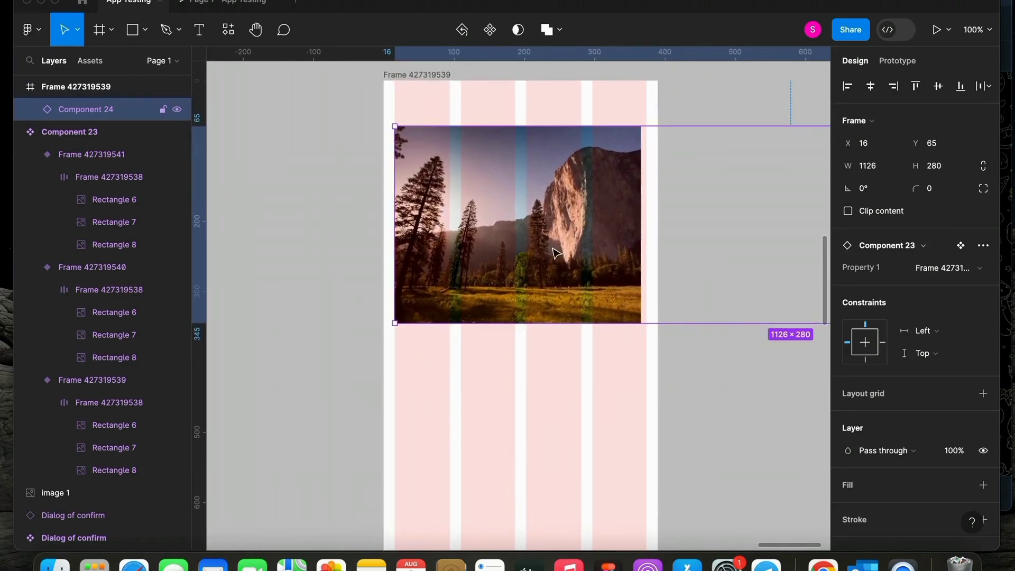
# Set the margin and gutter of the phone frame's column grid to 20.
pyautogui.scroll(-5, 556, 253)
pyautogui.press('Escape')
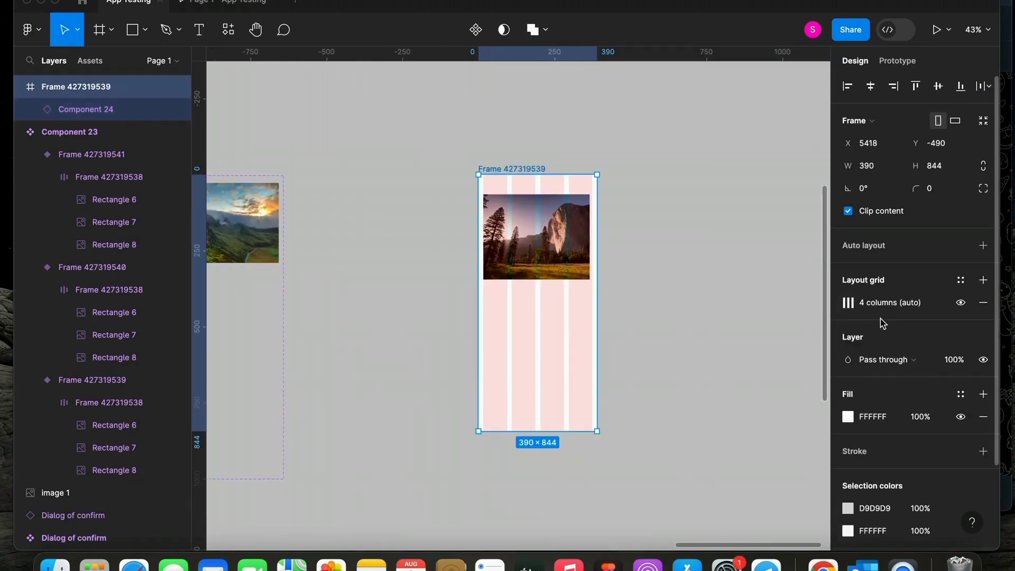
pyautogui.click(848, 304)
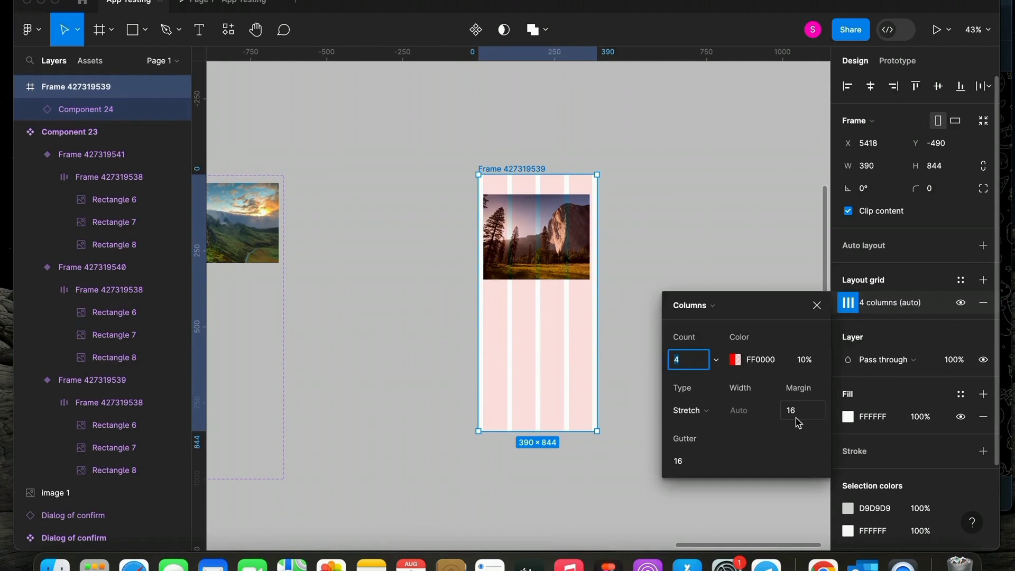
pyautogui.write('20')
pyautogui.click(696, 463)
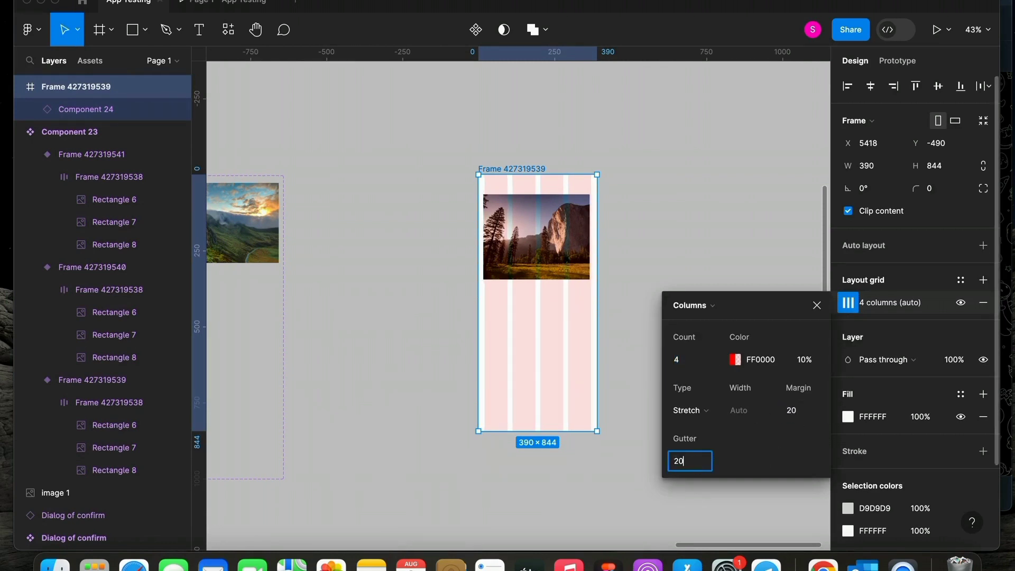
pyautogui.write('20')
pyautogui.press('Return')
pyautogui.click(654, 387)
# Align the carousel instance with the column grid's margins, placing it at X 20, Y 66.
pyautogui.scroll(5, 597, 225)
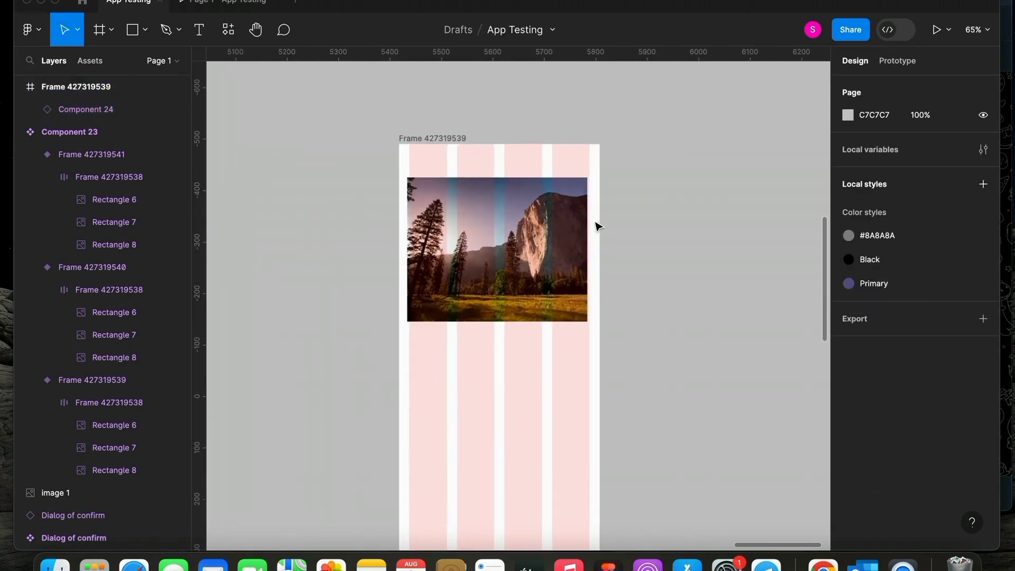
pyautogui.click(499, 227)
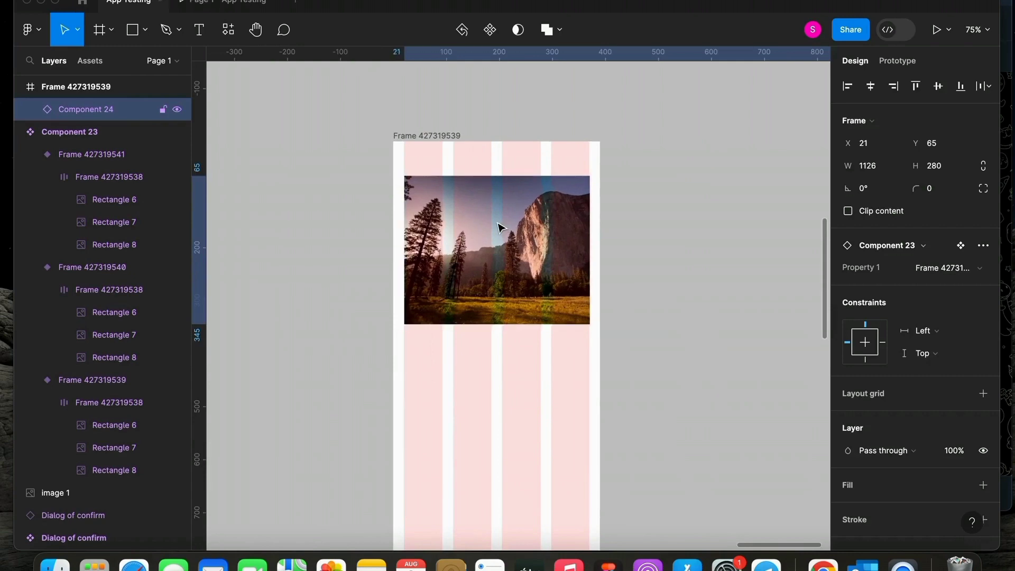
pyautogui.scroll(10, 452, 215)
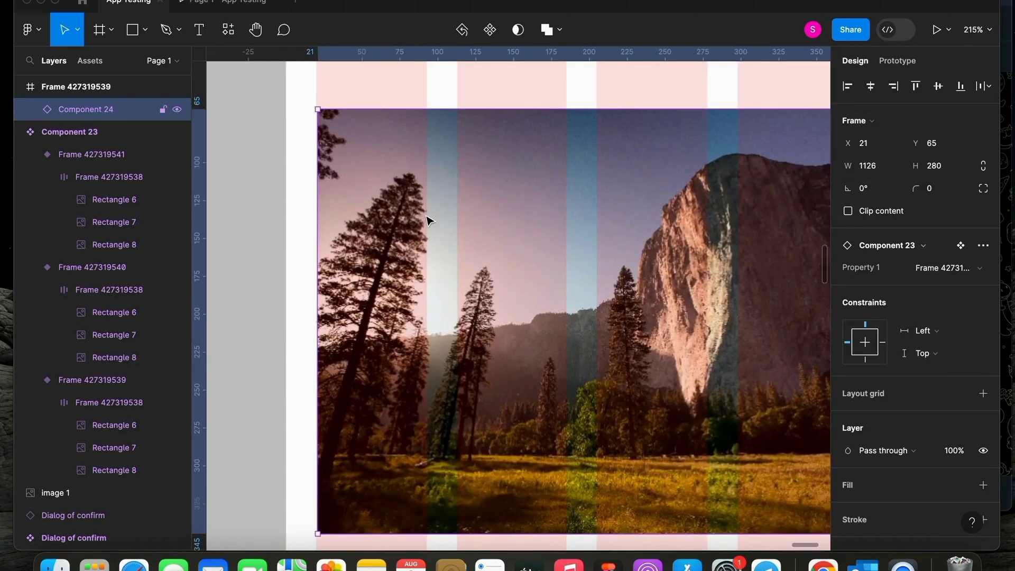
pyautogui.moveTo(427, 220); pyautogui.dragTo(428, 221)
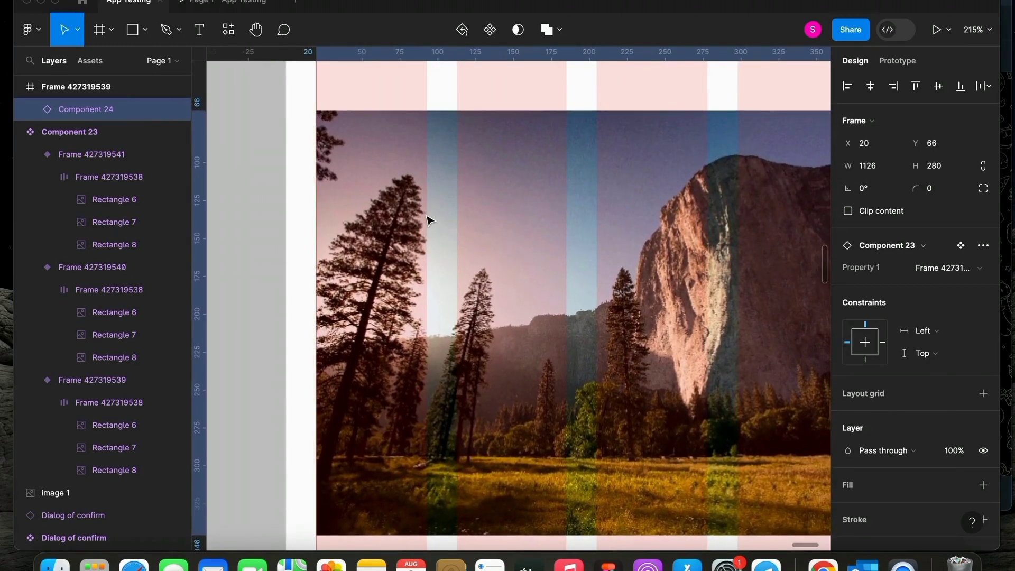
pyautogui.scroll(-10, 428, 221)
# Hide the column layout grid of the phone frame.
pyautogui.click(589, 375)
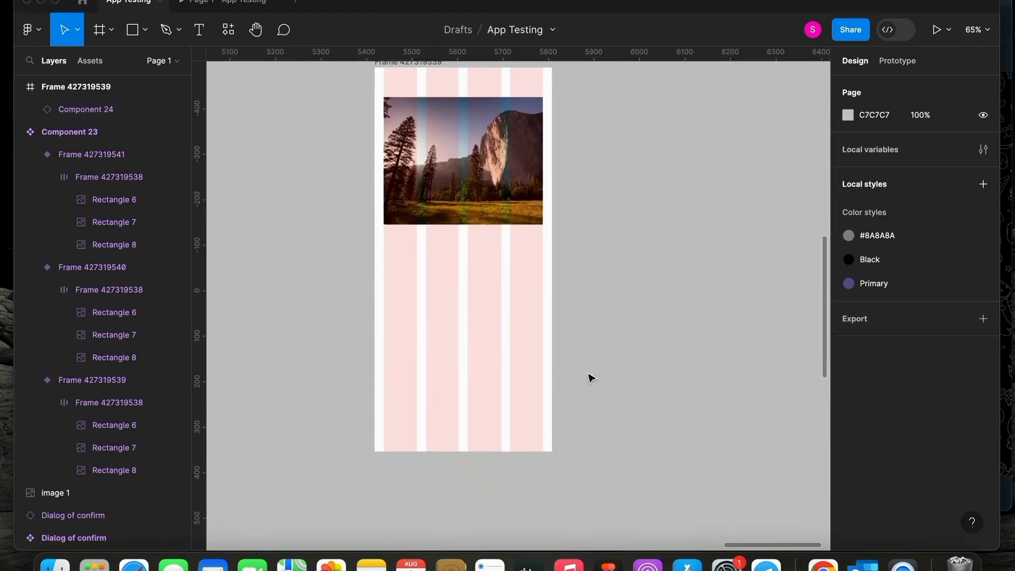
pyautogui.click(469, 410)
pyautogui.click(961, 303)
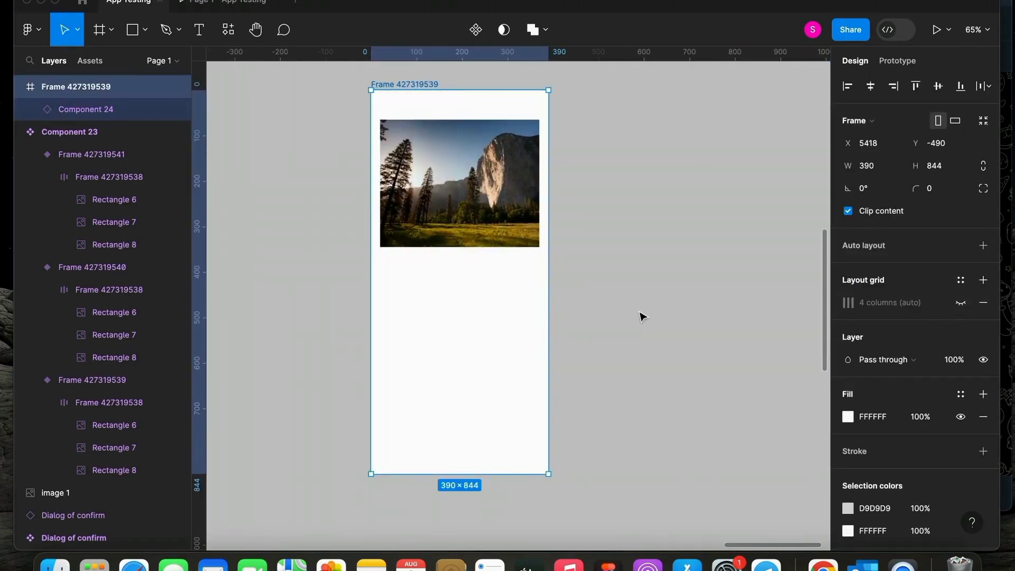
pyautogui.click(627, 237)
pyautogui.scroll(-3, 457, 324)
pyautogui.scroll(-3, 455, 324)
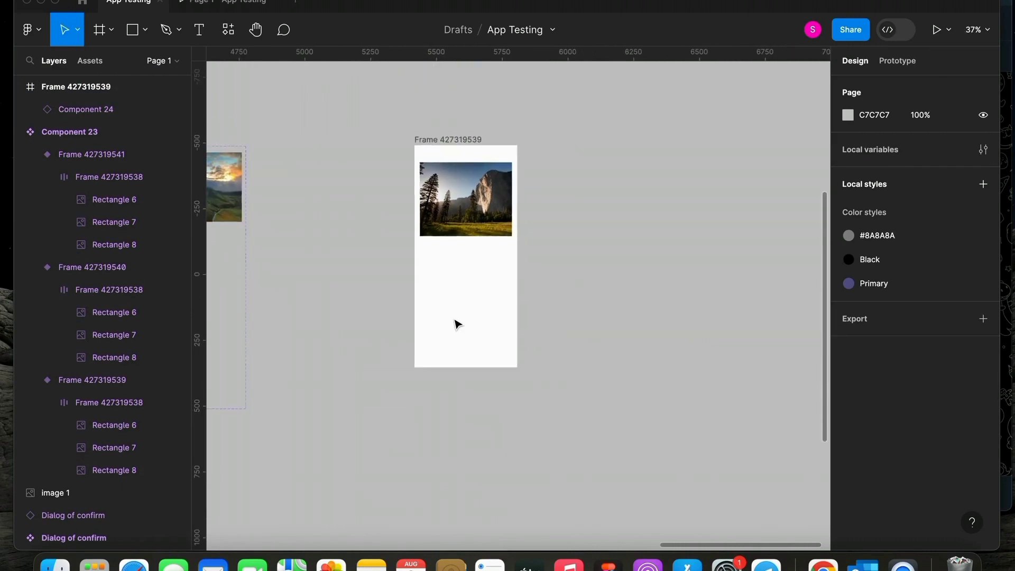
pyautogui.scroll(4, 455, 309)
pyautogui.scroll(-2, 458, 295)
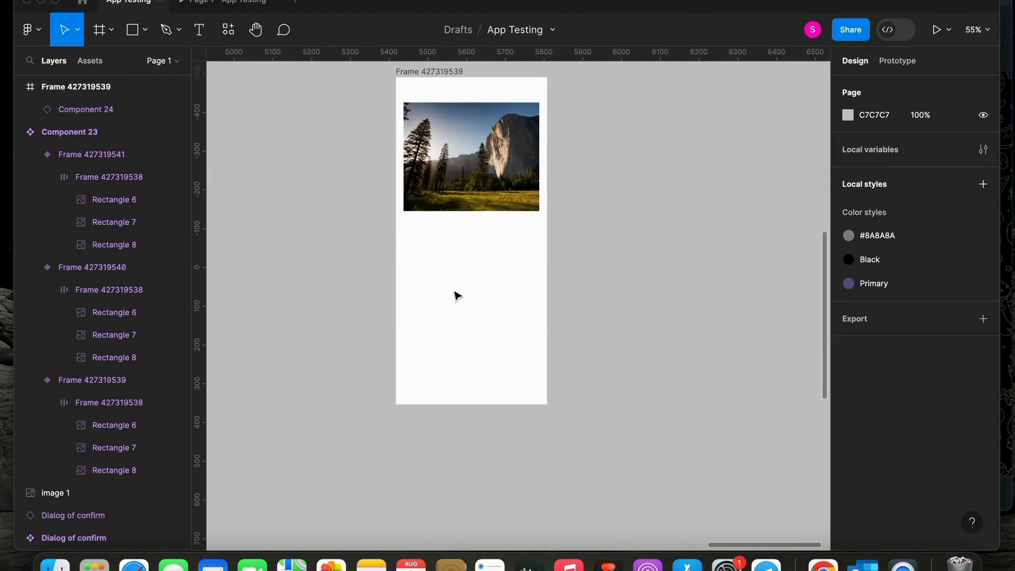
# Add a prototype flow starting point to the phone frame.
pyautogui.click(419, 81)
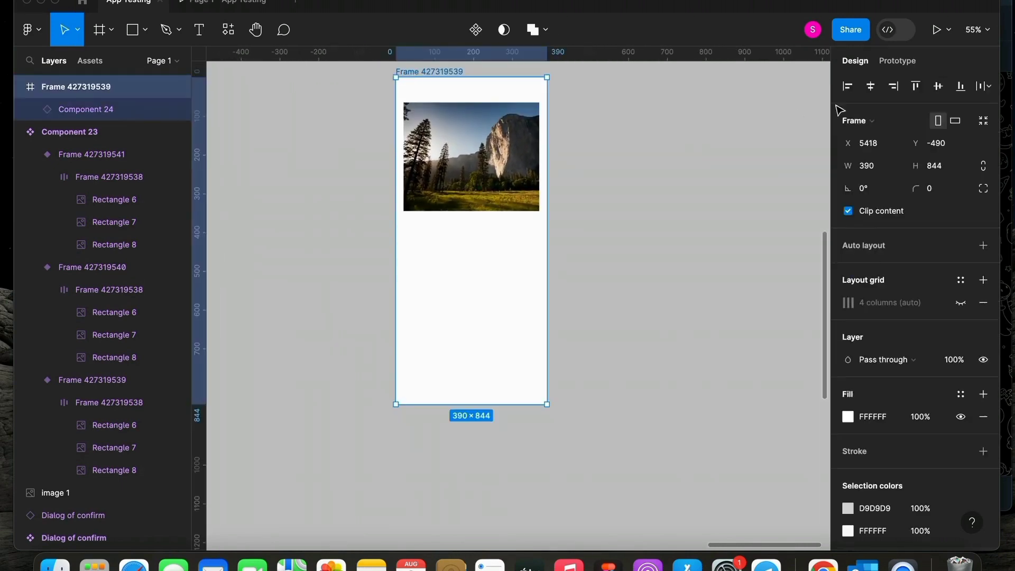
pyautogui.click(901, 64)
pyautogui.click(646, 243)
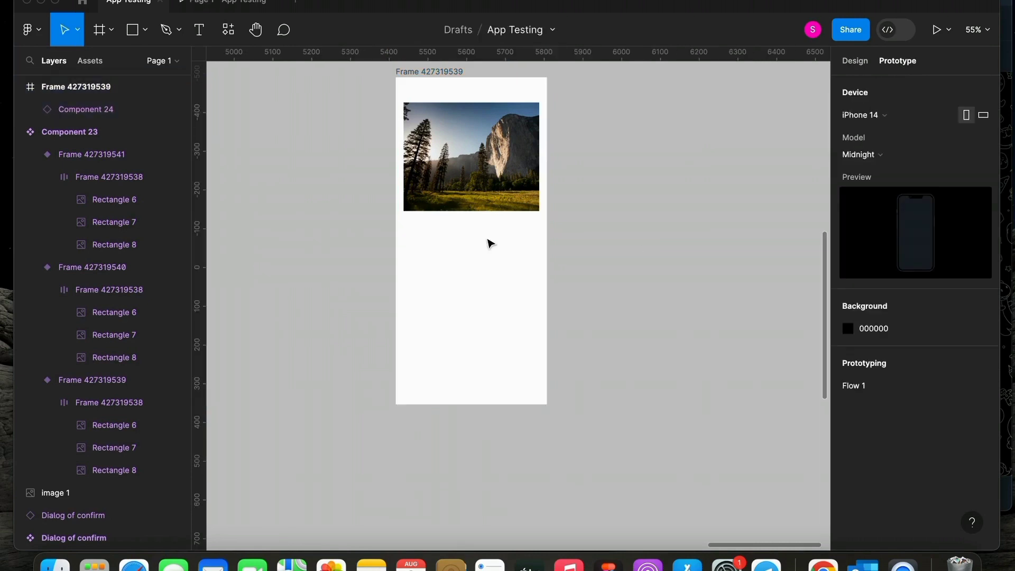
pyautogui.scroll(-2, 489, 242)
pyautogui.hscroll(-5, 489, 242)
pyautogui.click(667, 133)
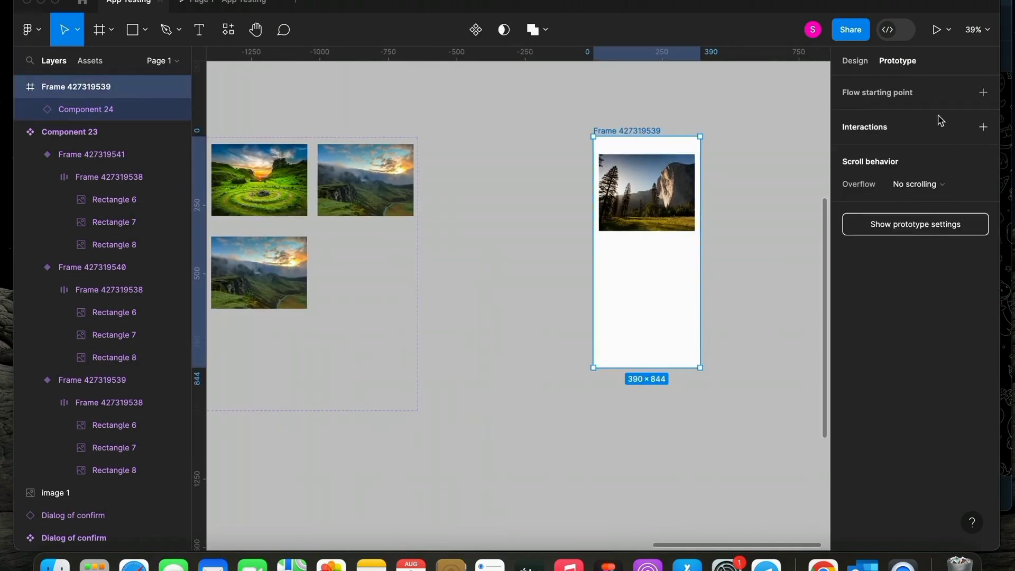
pyautogui.click(983, 93)
# Play Flow 2 in the inline preview and in the full presentation view, then return to the design and close the preview.
pyautogui.click(584, 148)
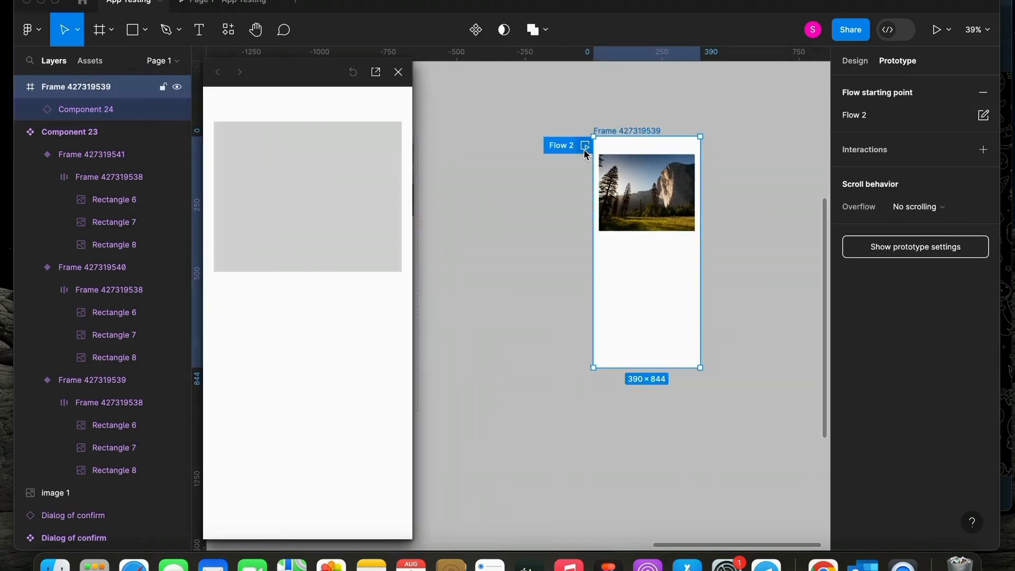
pyautogui.click(375, 73)
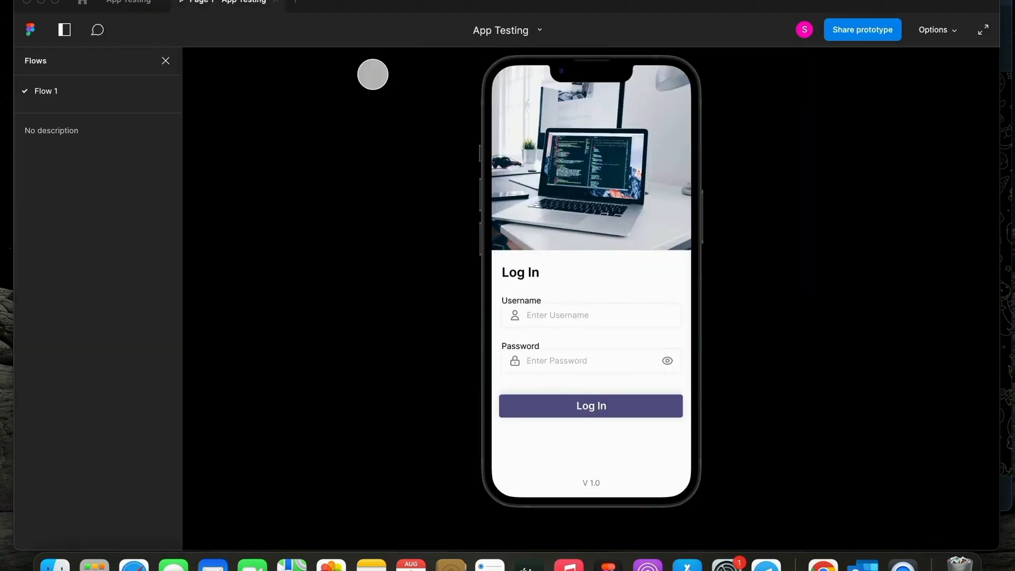
pyautogui.click(275, 2)
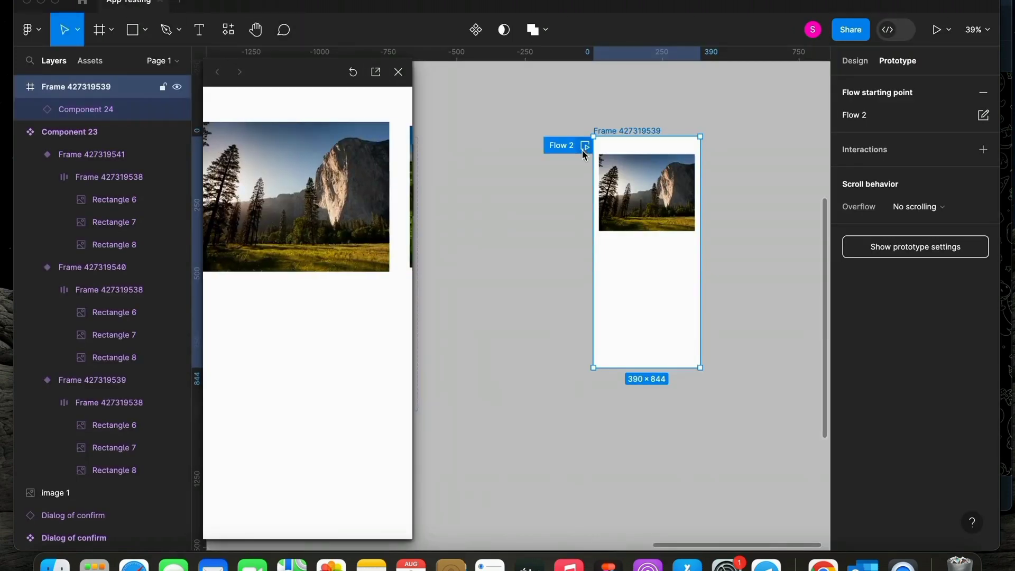
pyautogui.click(373, 70)
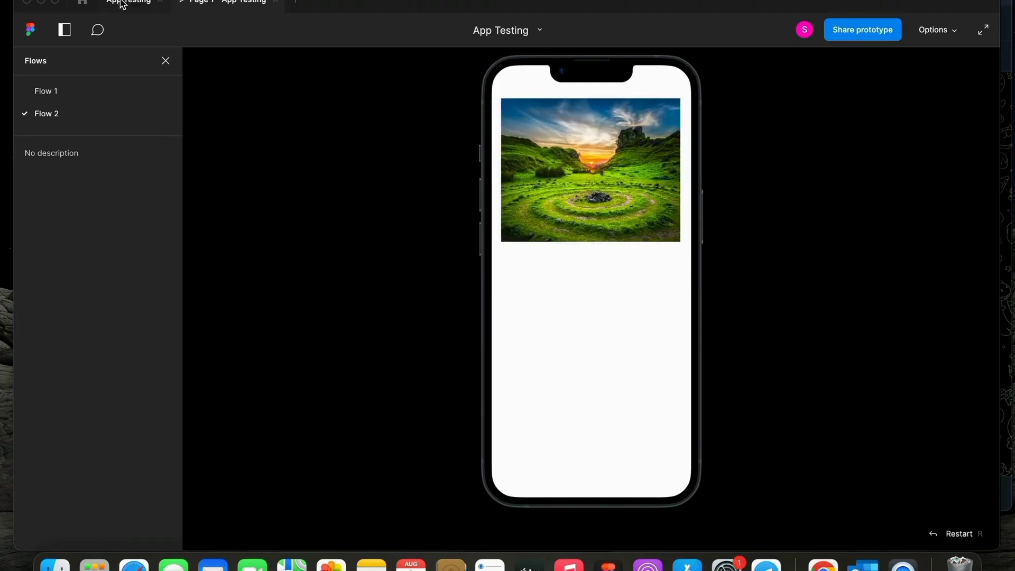
pyautogui.click(125, 3)
pyautogui.click(398, 71)
# Review the After delay interaction of the carousel's first variant, including its delay, Smart animate, easing and duration settings.
pyautogui.scroll(10, 433, 215)
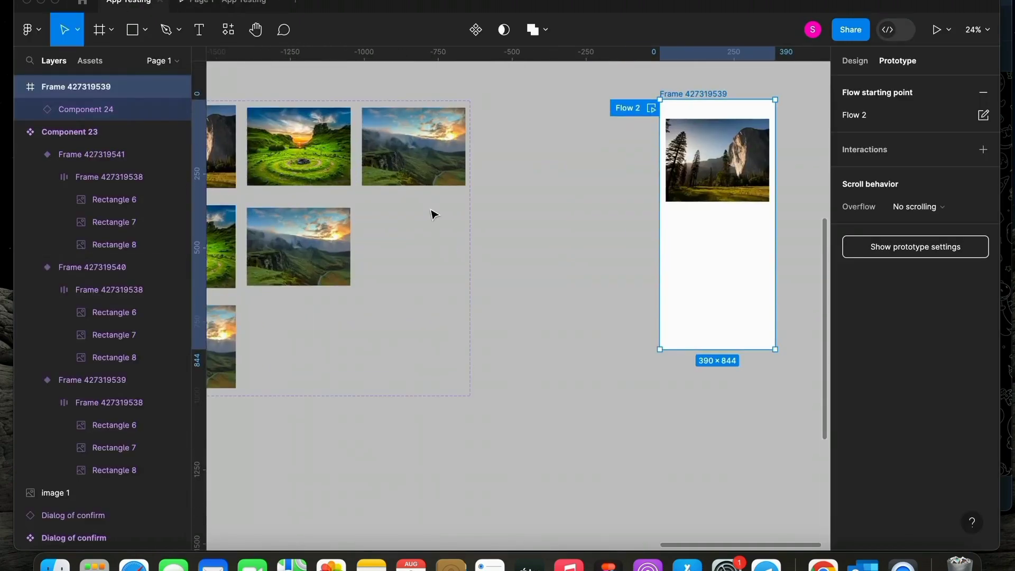
pyautogui.click(506, 195)
pyautogui.scroll(-2, 506, 211)
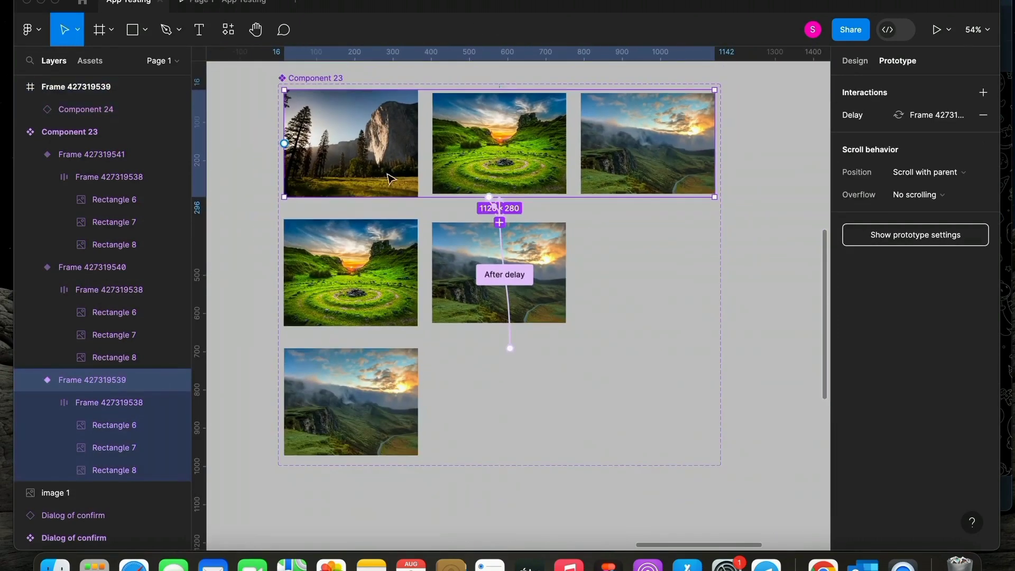
pyautogui.scroll(10, 508, 261)
pyautogui.click(482, 100)
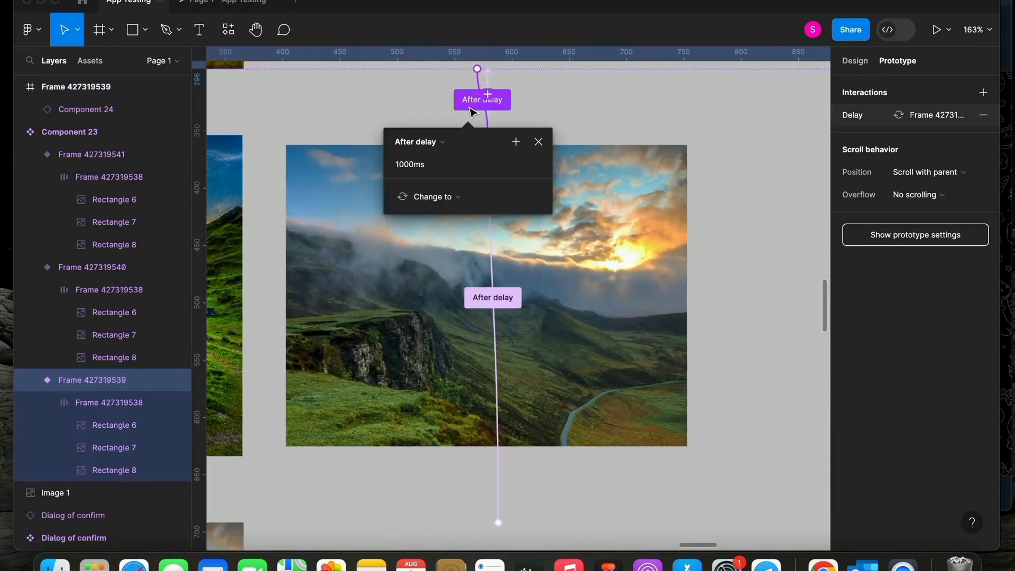
pyautogui.click(505, 270)
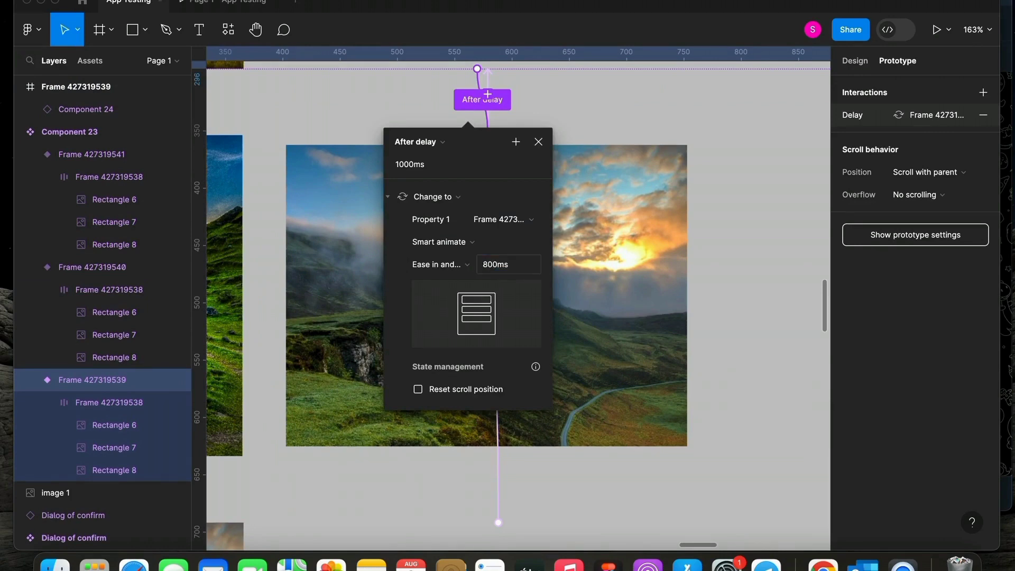
pyautogui.click(341, 102)
# Review the After delay interactions of the carousel's second and third variants, checking their delay and Smart animate settings.
pyautogui.scroll(-3, 378, 197)
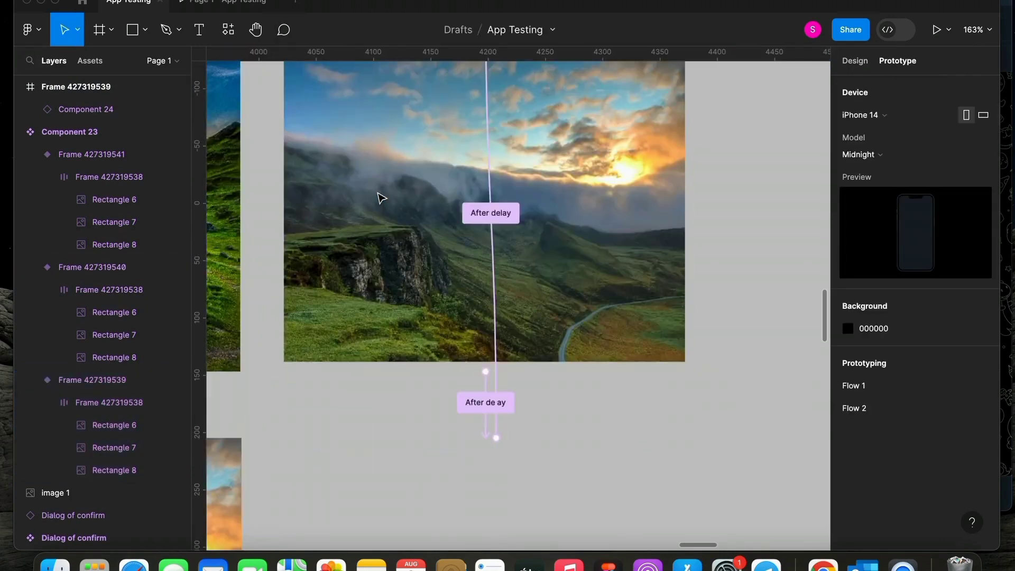
pyautogui.click(476, 399)
pyautogui.scroll(-1, 508, 518)
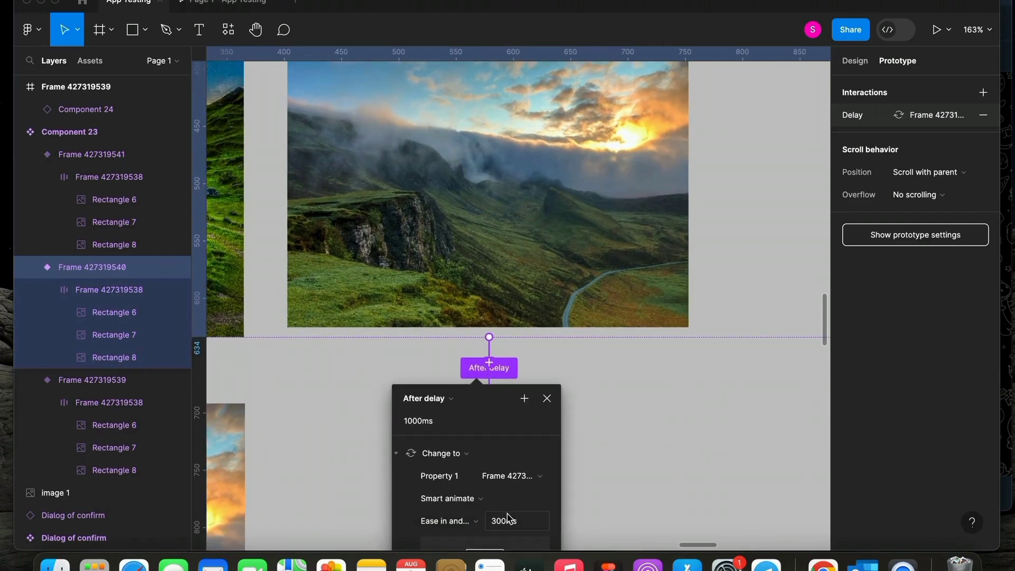
pyautogui.click(649, 509)
pyautogui.click(491, 367)
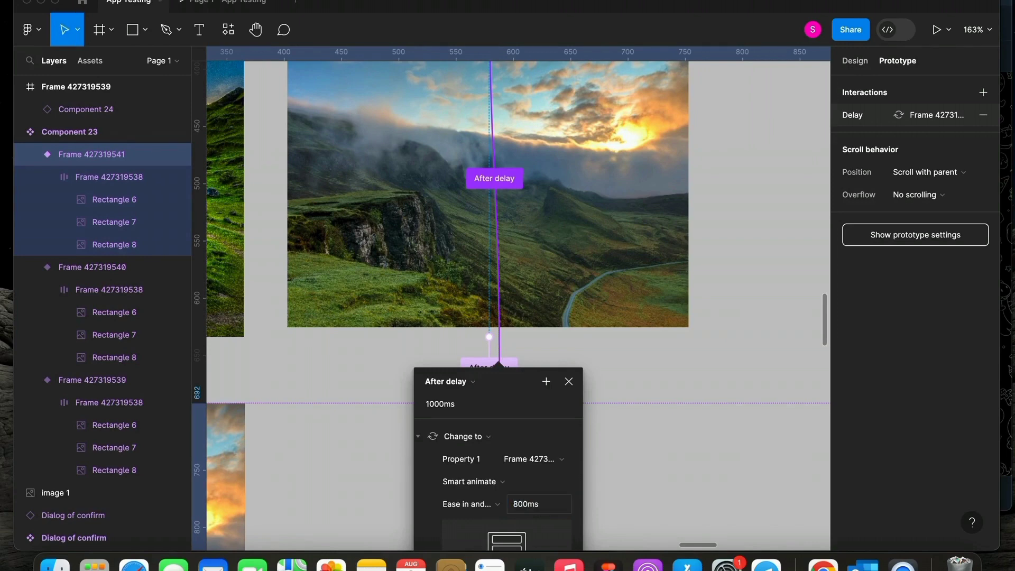
pyautogui.scroll(-10, 733, 441)
pyautogui.click(445, 418)
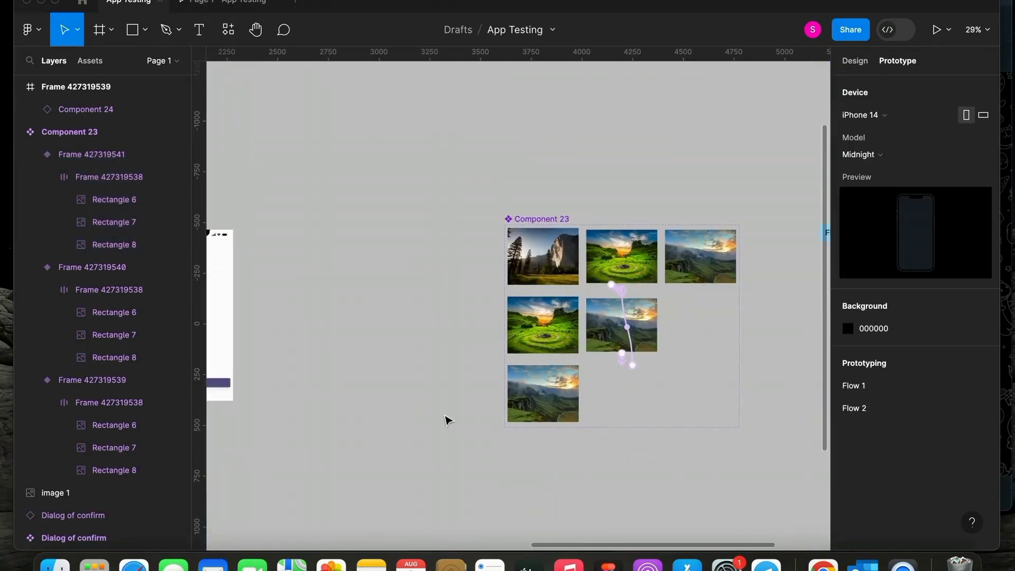
# Check the carousel playing in the Flow 2 presentation and return to the design file.
pyautogui.scroll(-2, 475, 396)
pyautogui.hscroll(2, 475, 397)
pyautogui.scroll(5, 493, 368)
pyautogui.hscroll(2, 493, 319)
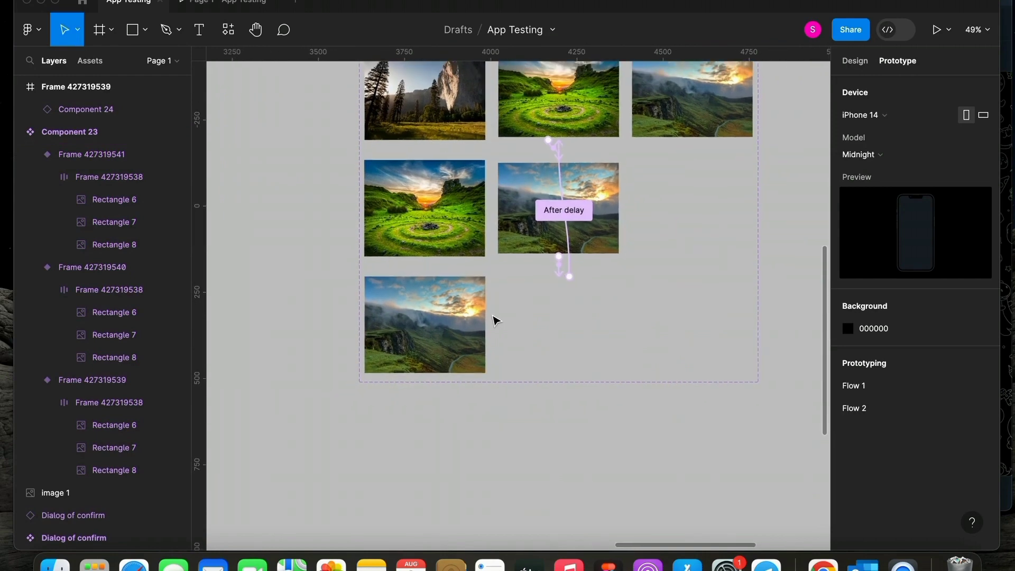
pyautogui.scroll(3, 494, 319)
pyautogui.click(248, 4)
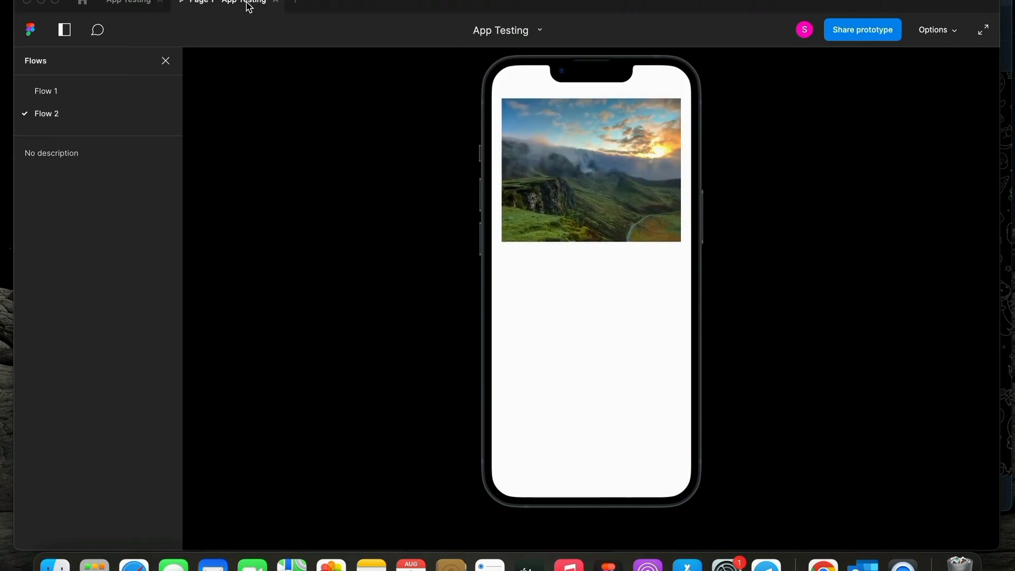
pyautogui.click(113, 2)
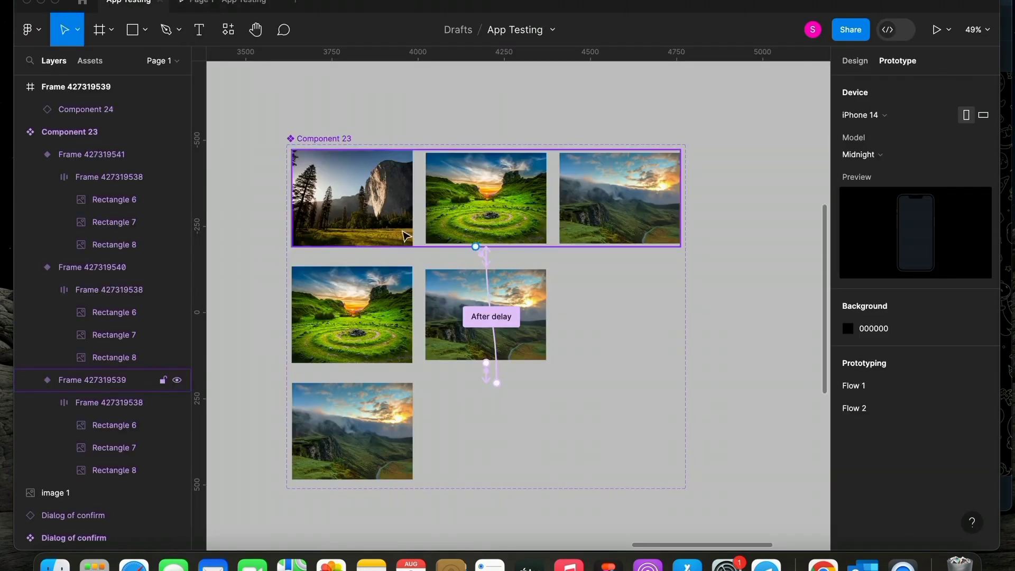
# Show the page's design properties instead of its prototype settings and inspect the phone frame with the carousel.
pyautogui.scroll(-3, 400, 230)
pyautogui.click(771, 110)
pyautogui.hscroll(5, 599, 238)
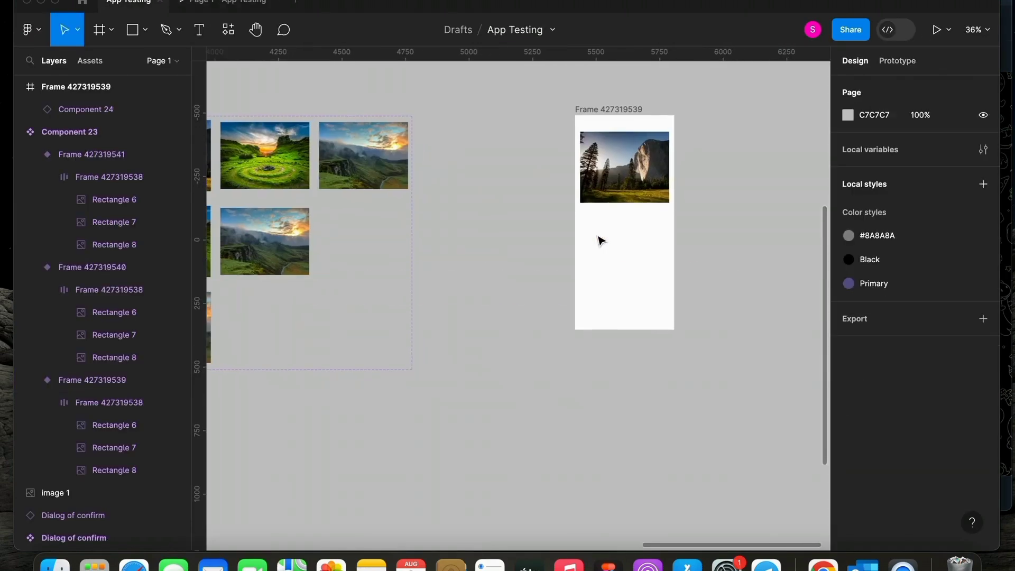
pyautogui.scroll(3, 600, 238)
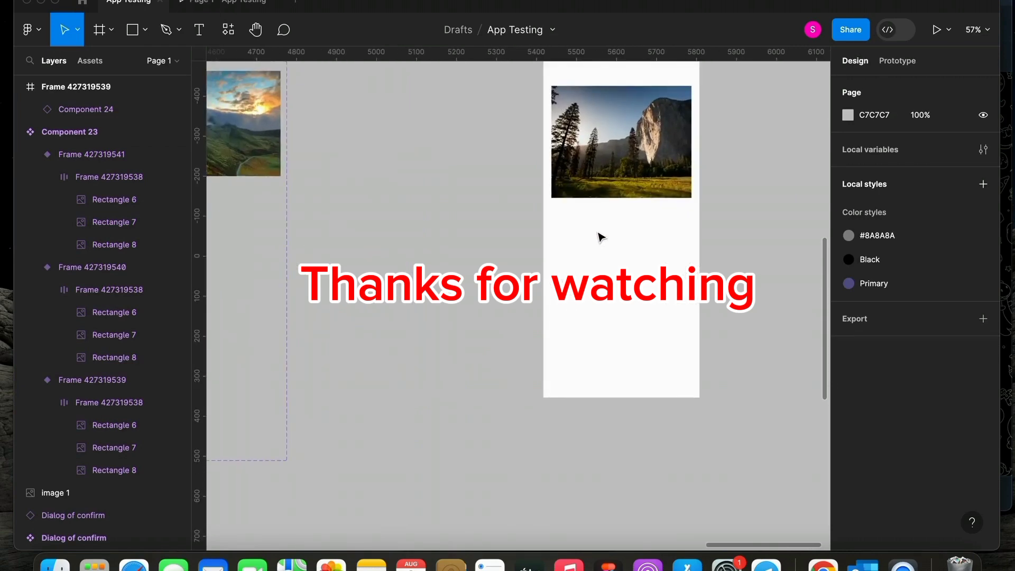